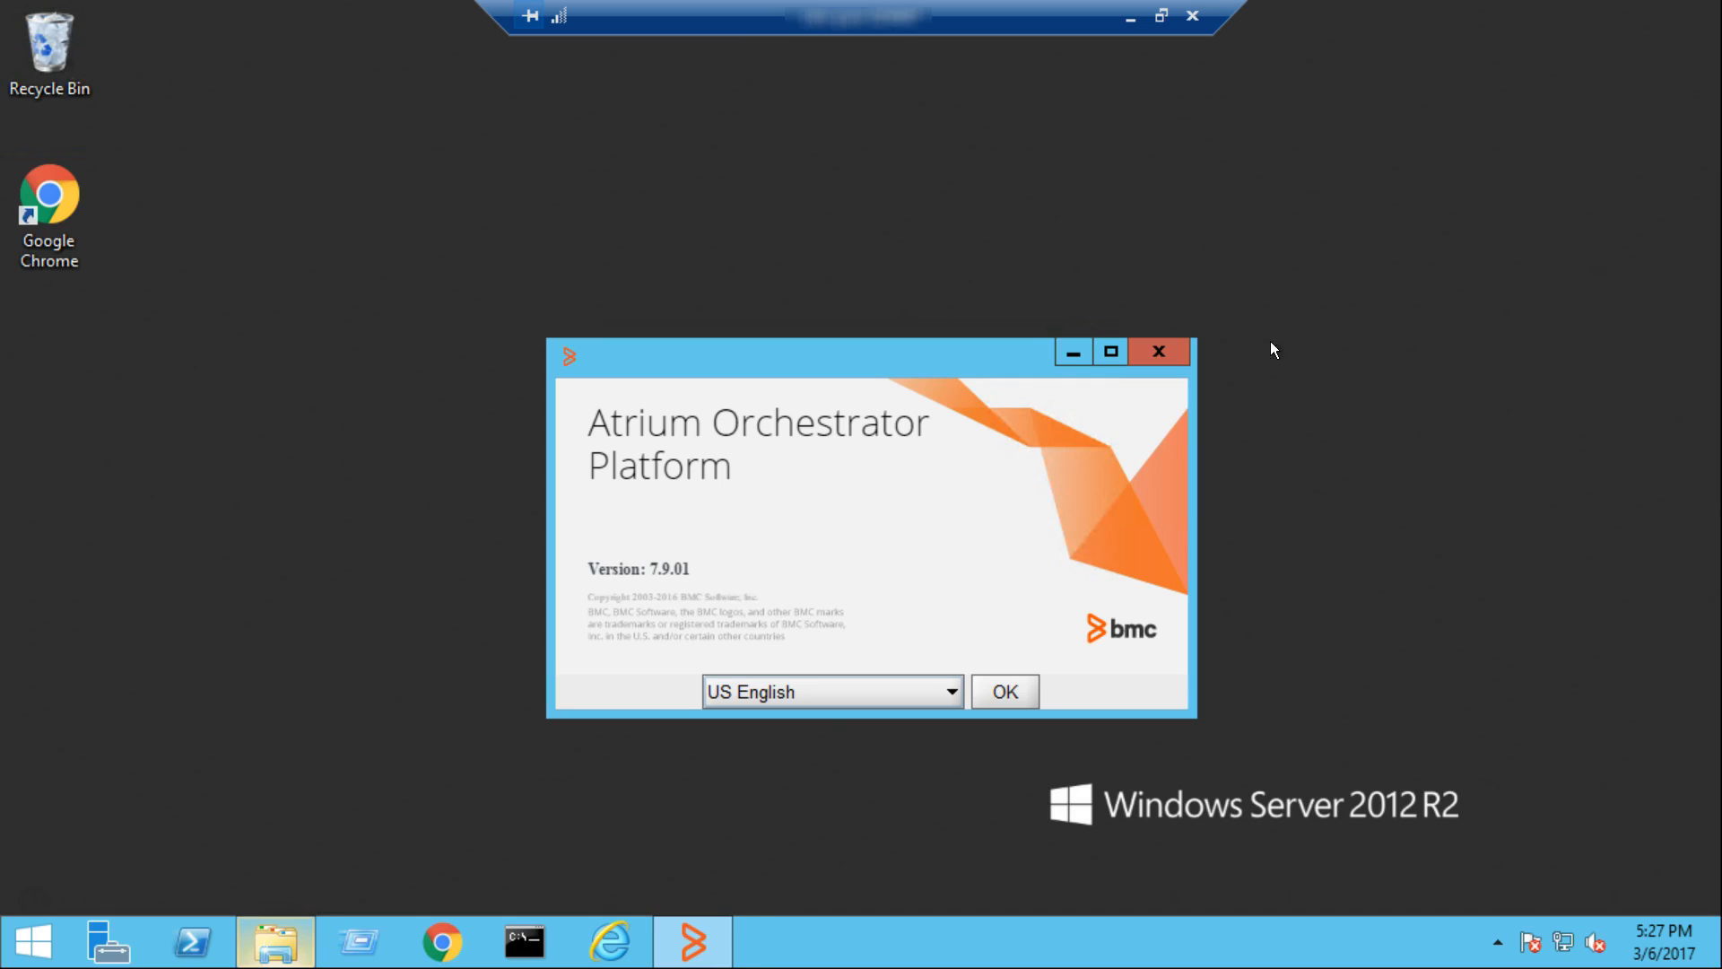
# Start the Atrium Orchestrator Platform installer in US English and agree to the license terms
pyautogui.click(1009, 689)
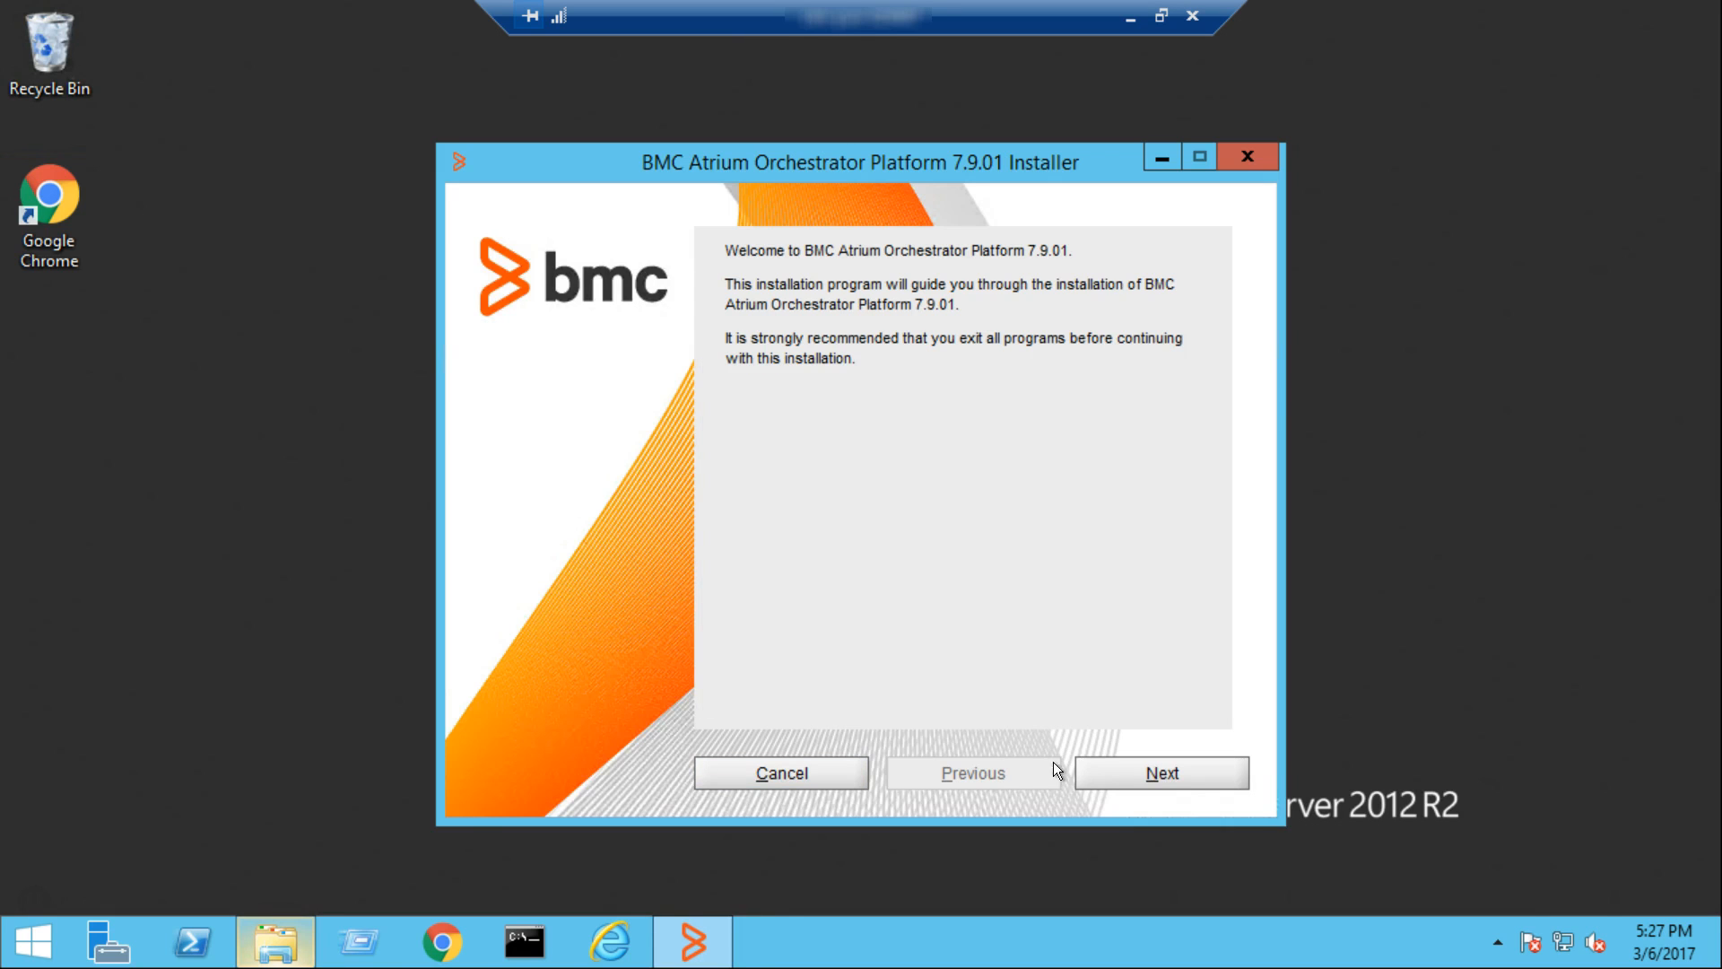
pyautogui.click(1129, 771)
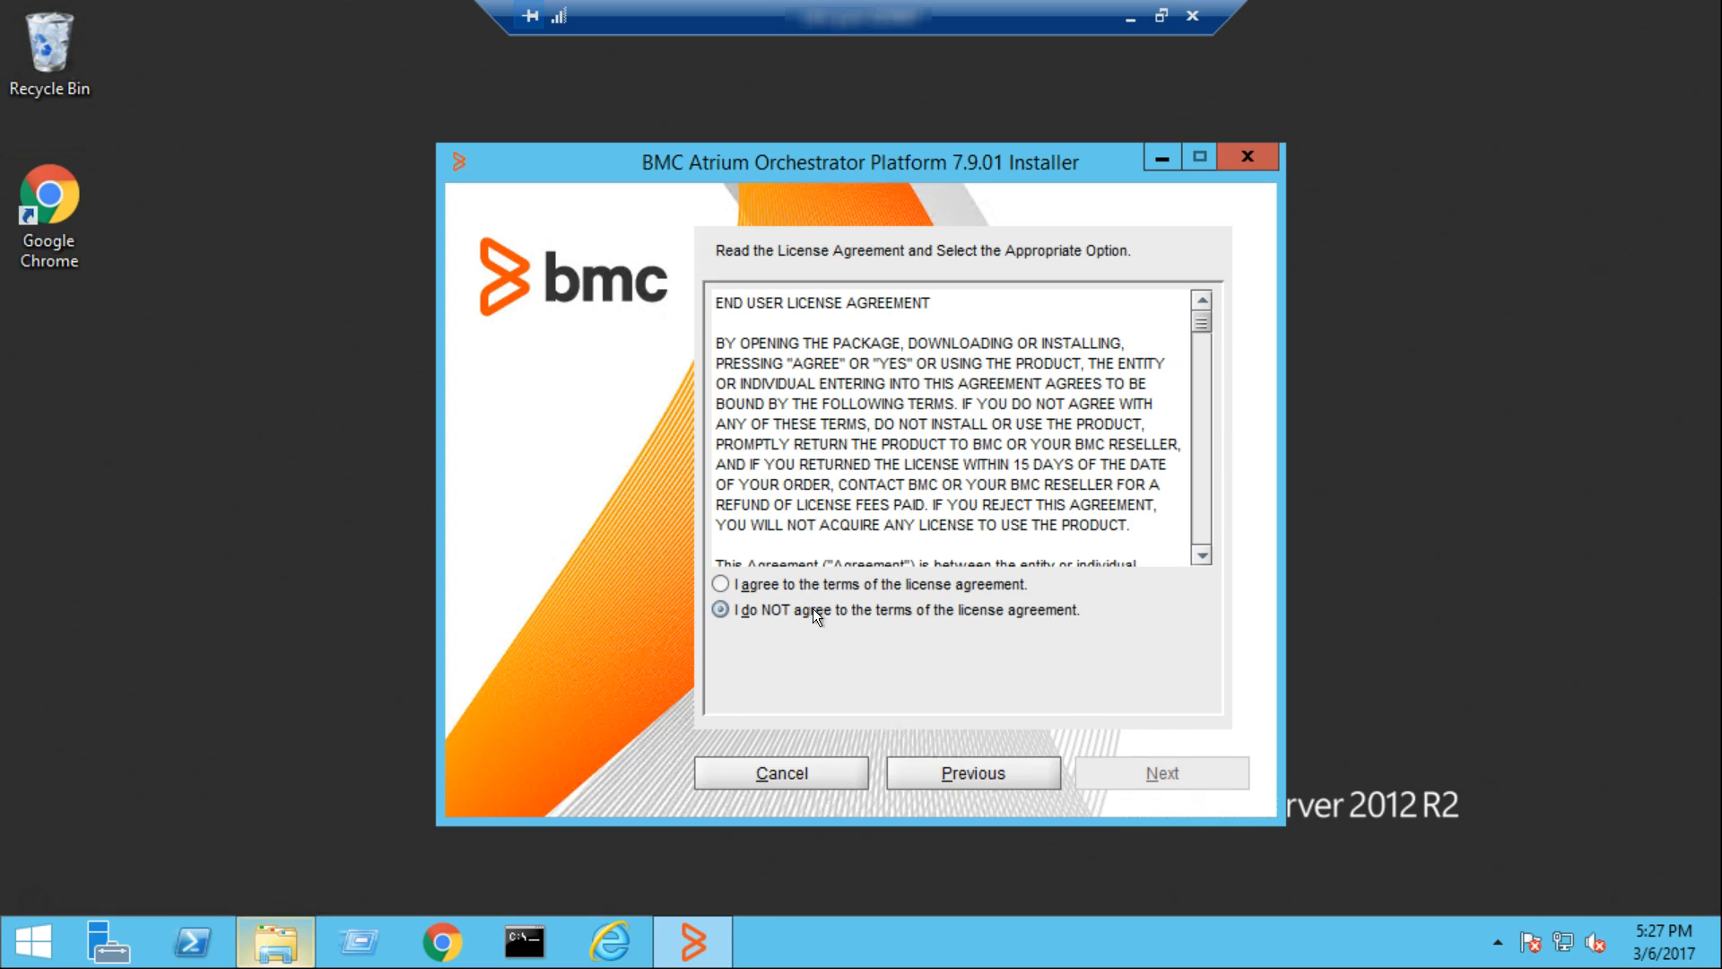
pyautogui.click(713, 587)
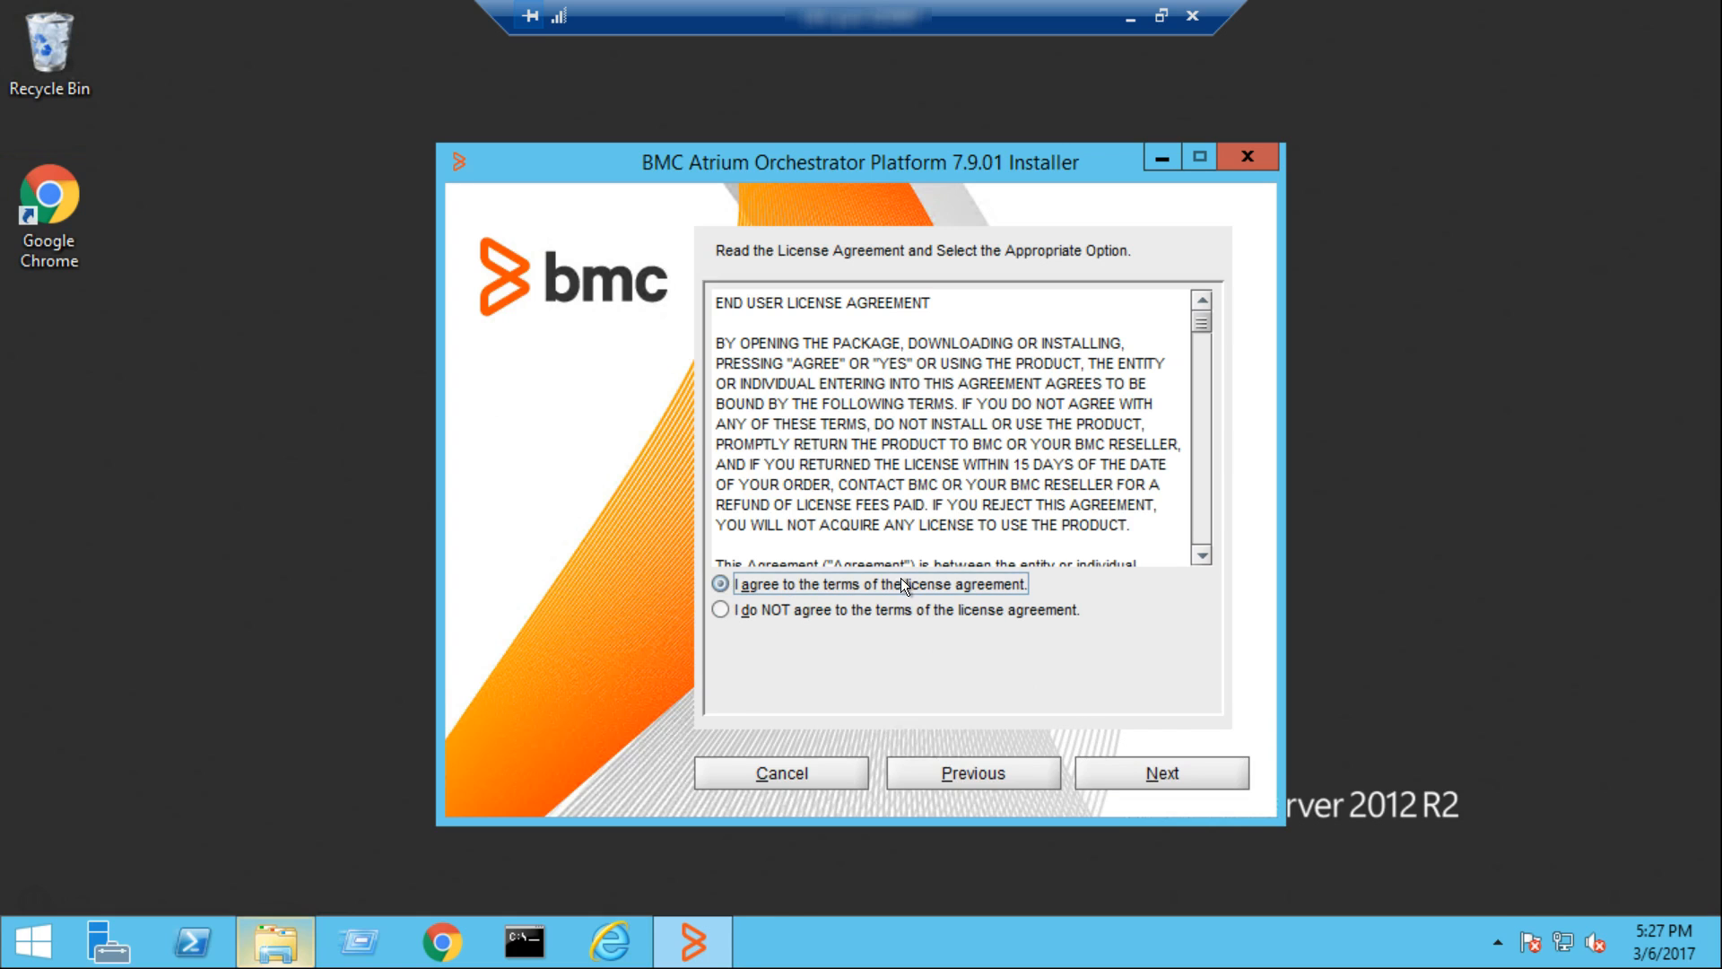
pyautogui.click(1182, 772)
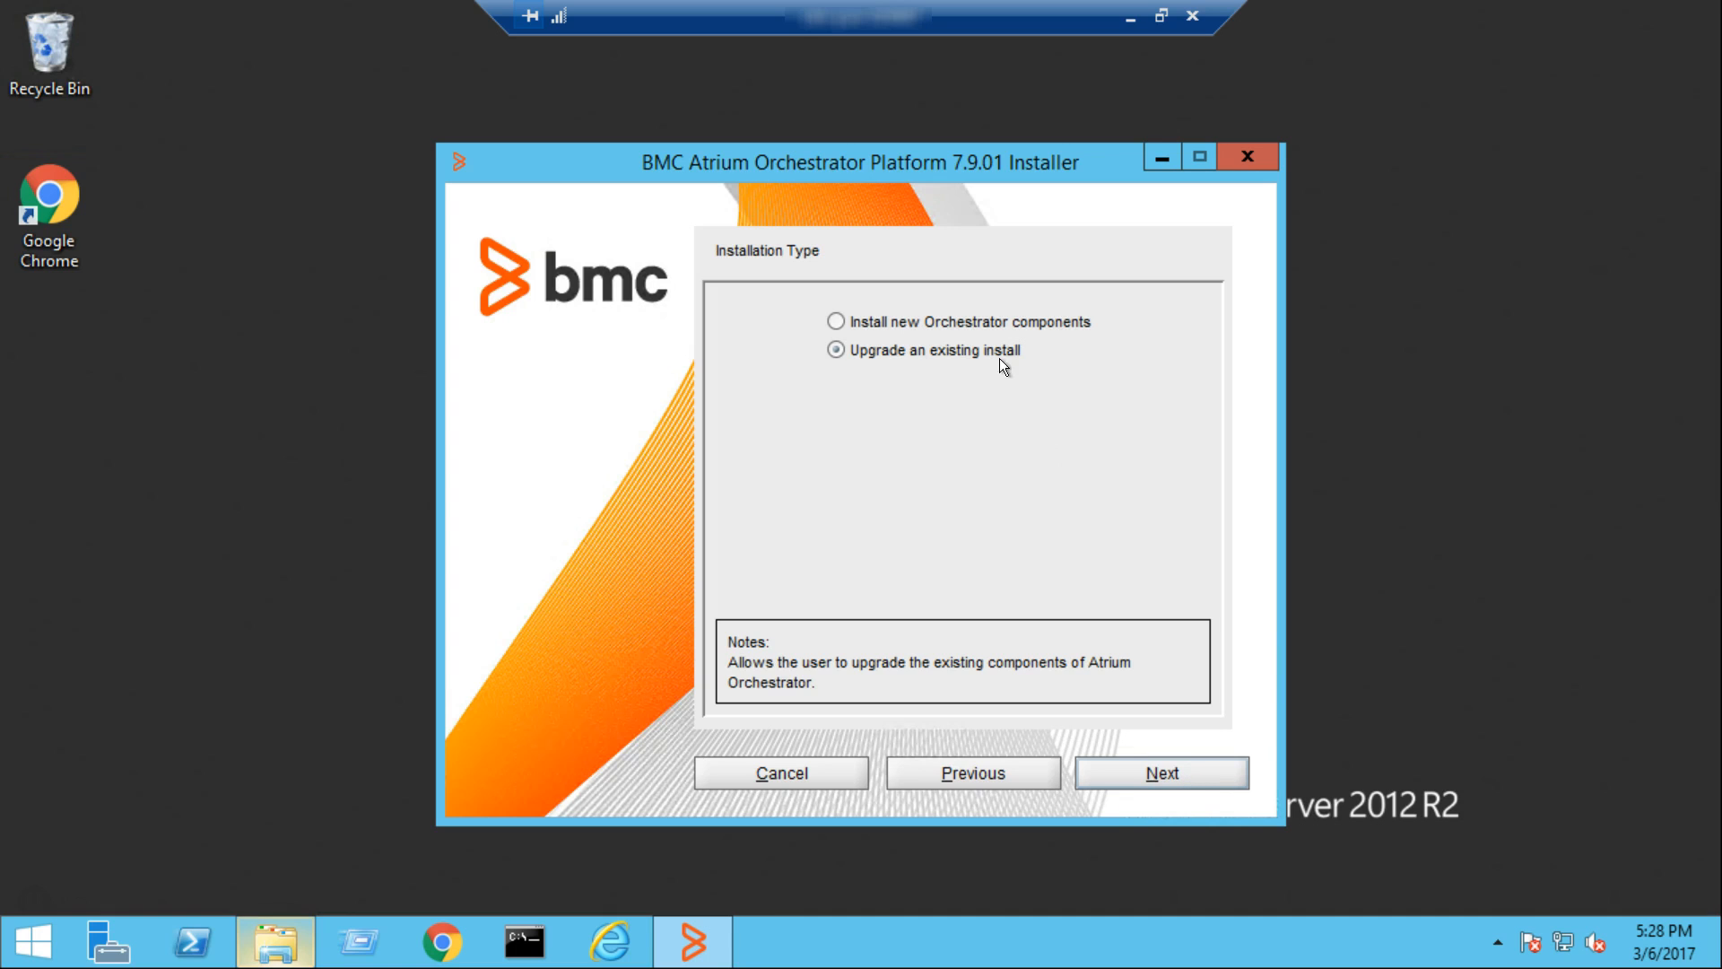
# Choose to install new Orchestrator components, selecting the Configuration Distribution Peer with its Operator Control Panel
pyautogui.click(834, 321)
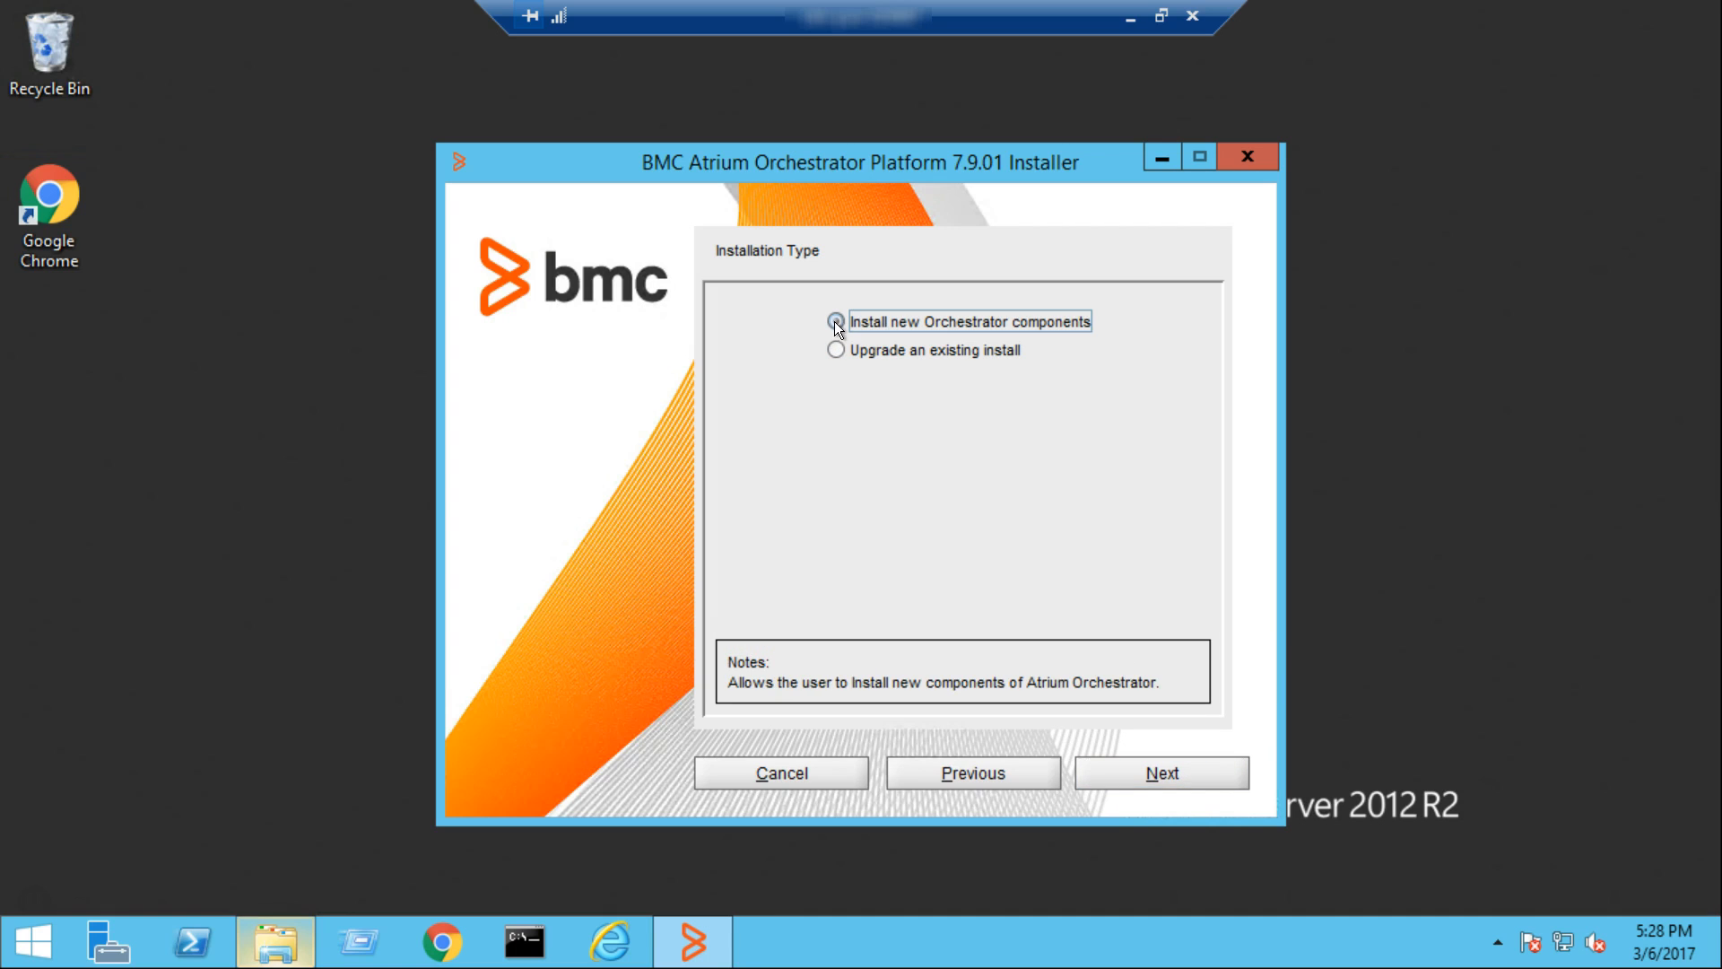
pyautogui.click(1154, 778)
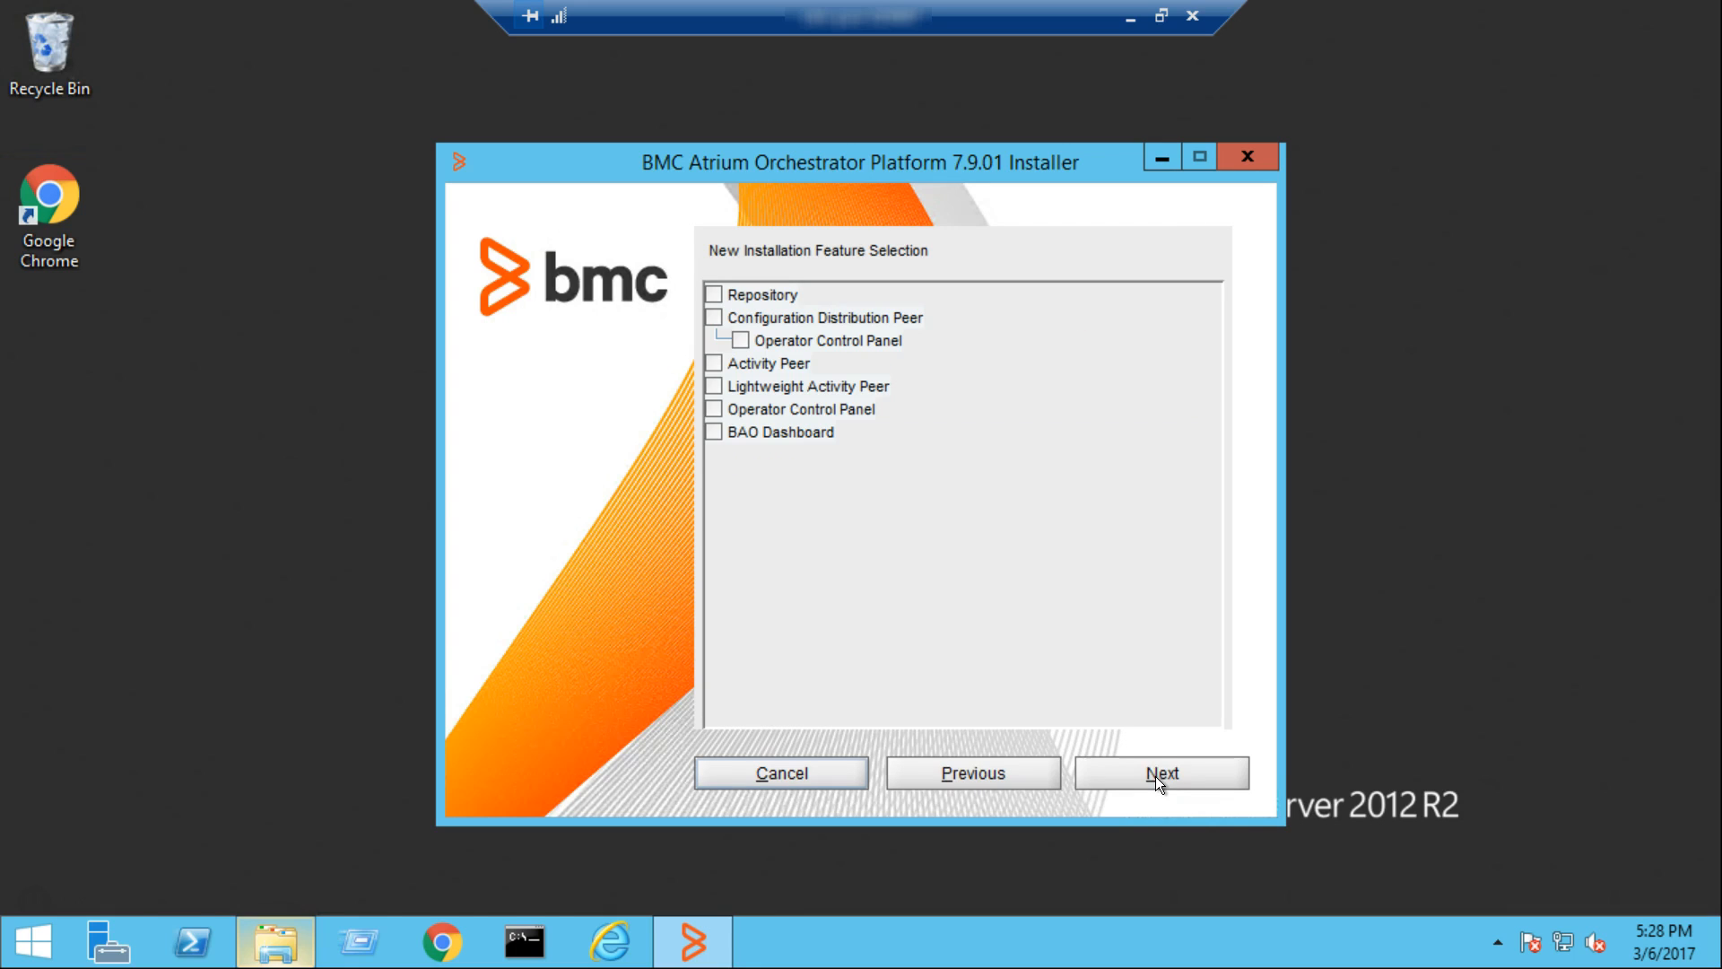
pyautogui.click(718, 320)
pyautogui.click(740, 341)
pyautogui.click(1169, 778)
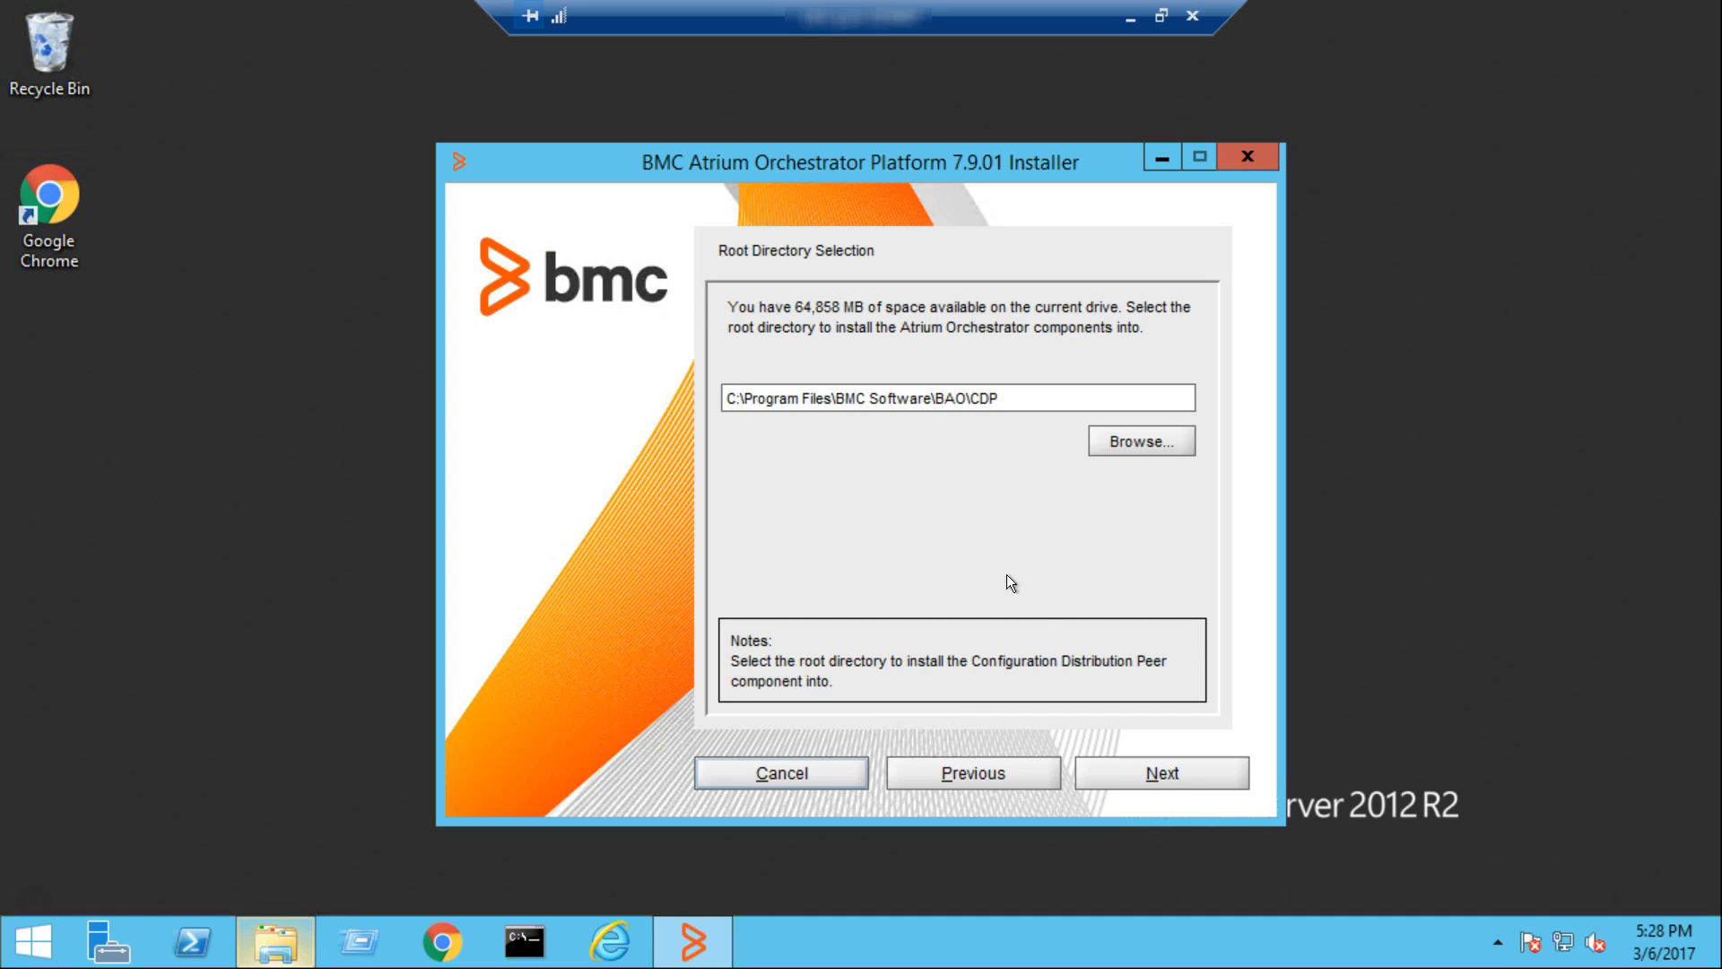
# Accept the root directory C:\Program Files\BMC Software\BAO\CDP and root port 38080, then review and accept the individual CDP ports
pyautogui.click(1144, 773)
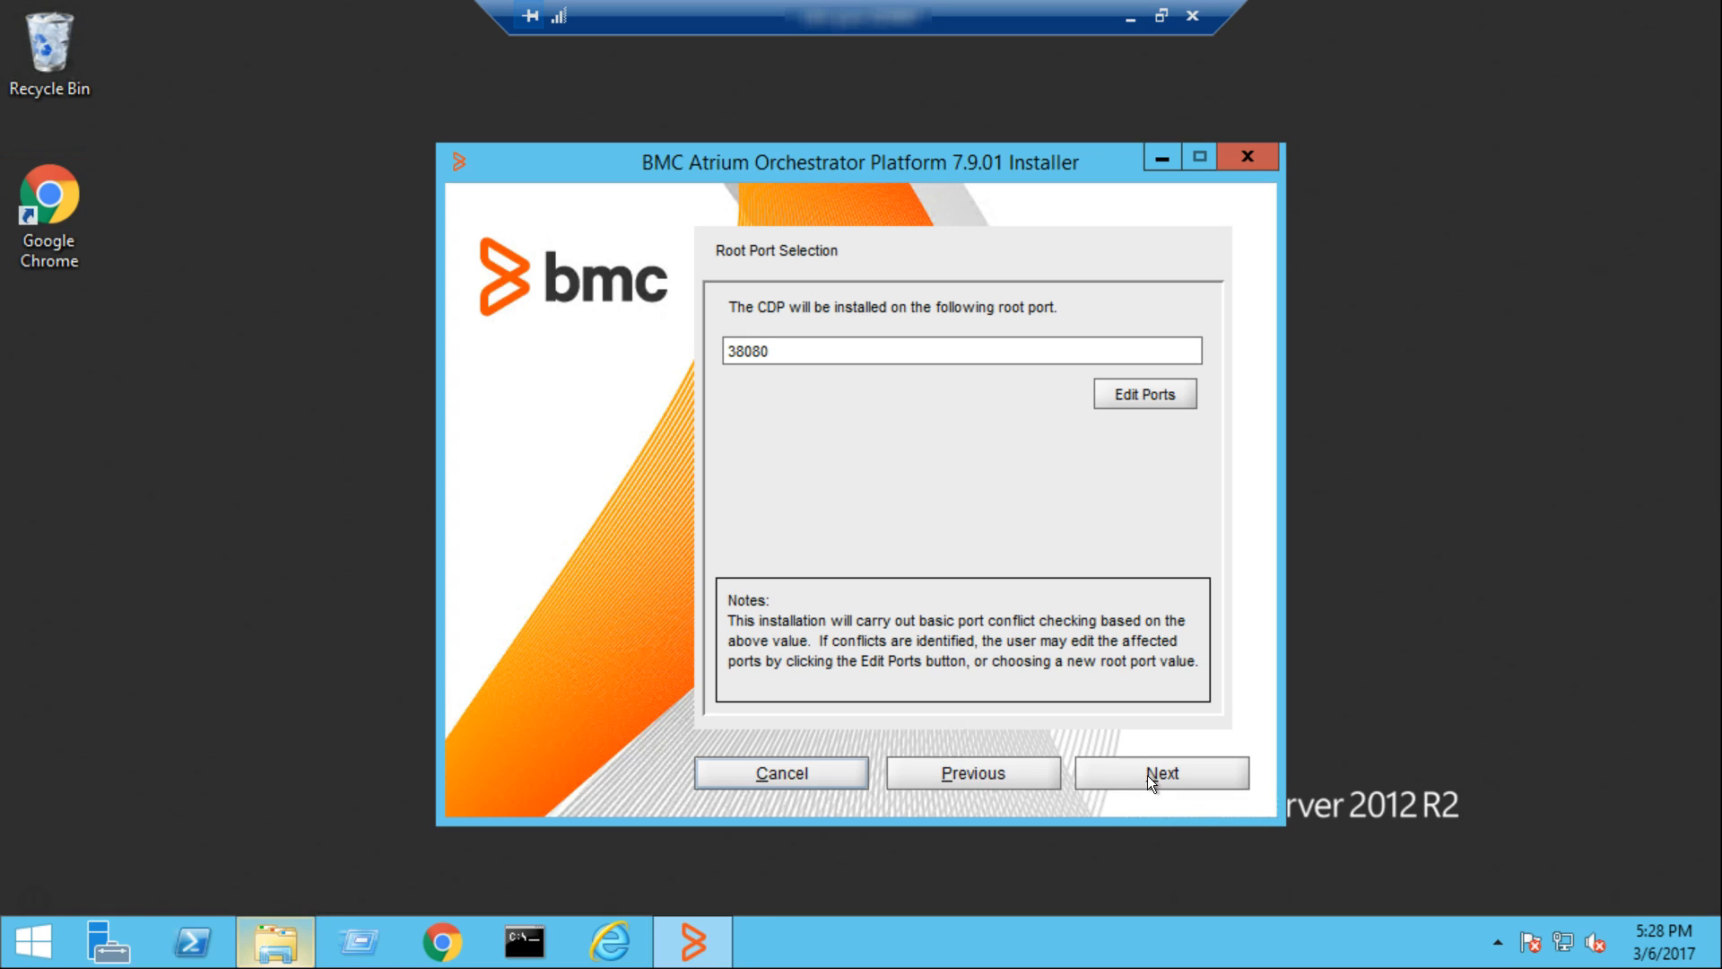
pyautogui.click(1129, 396)
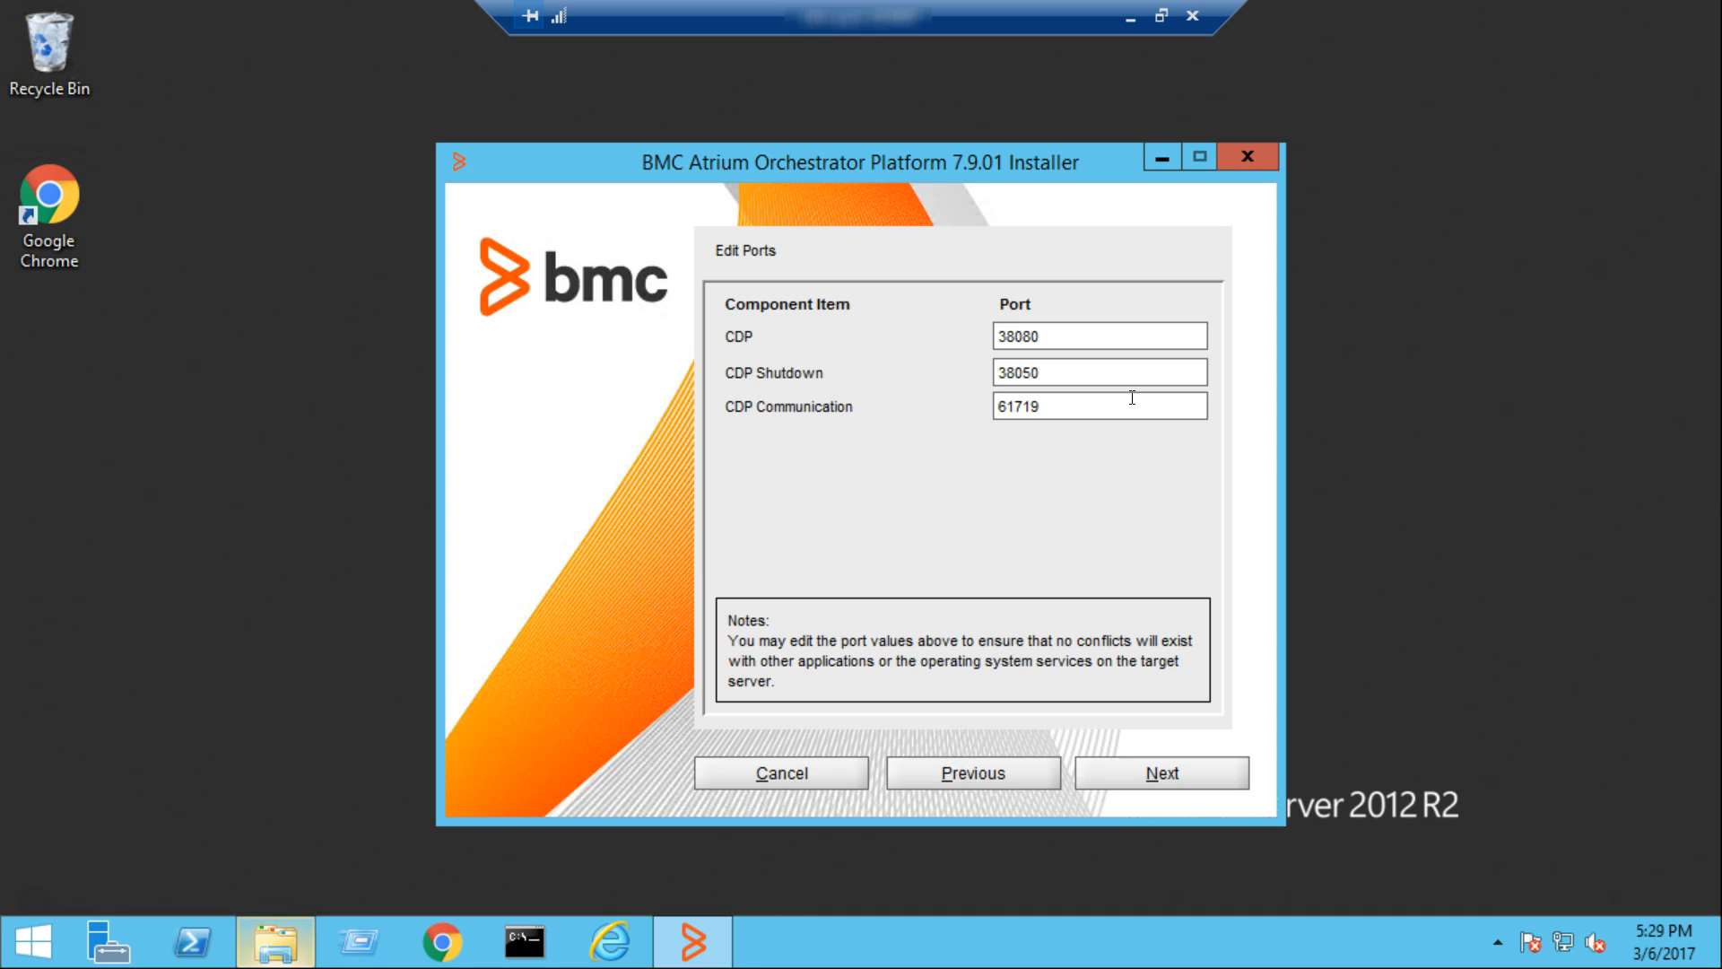
pyautogui.click(1202, 766)
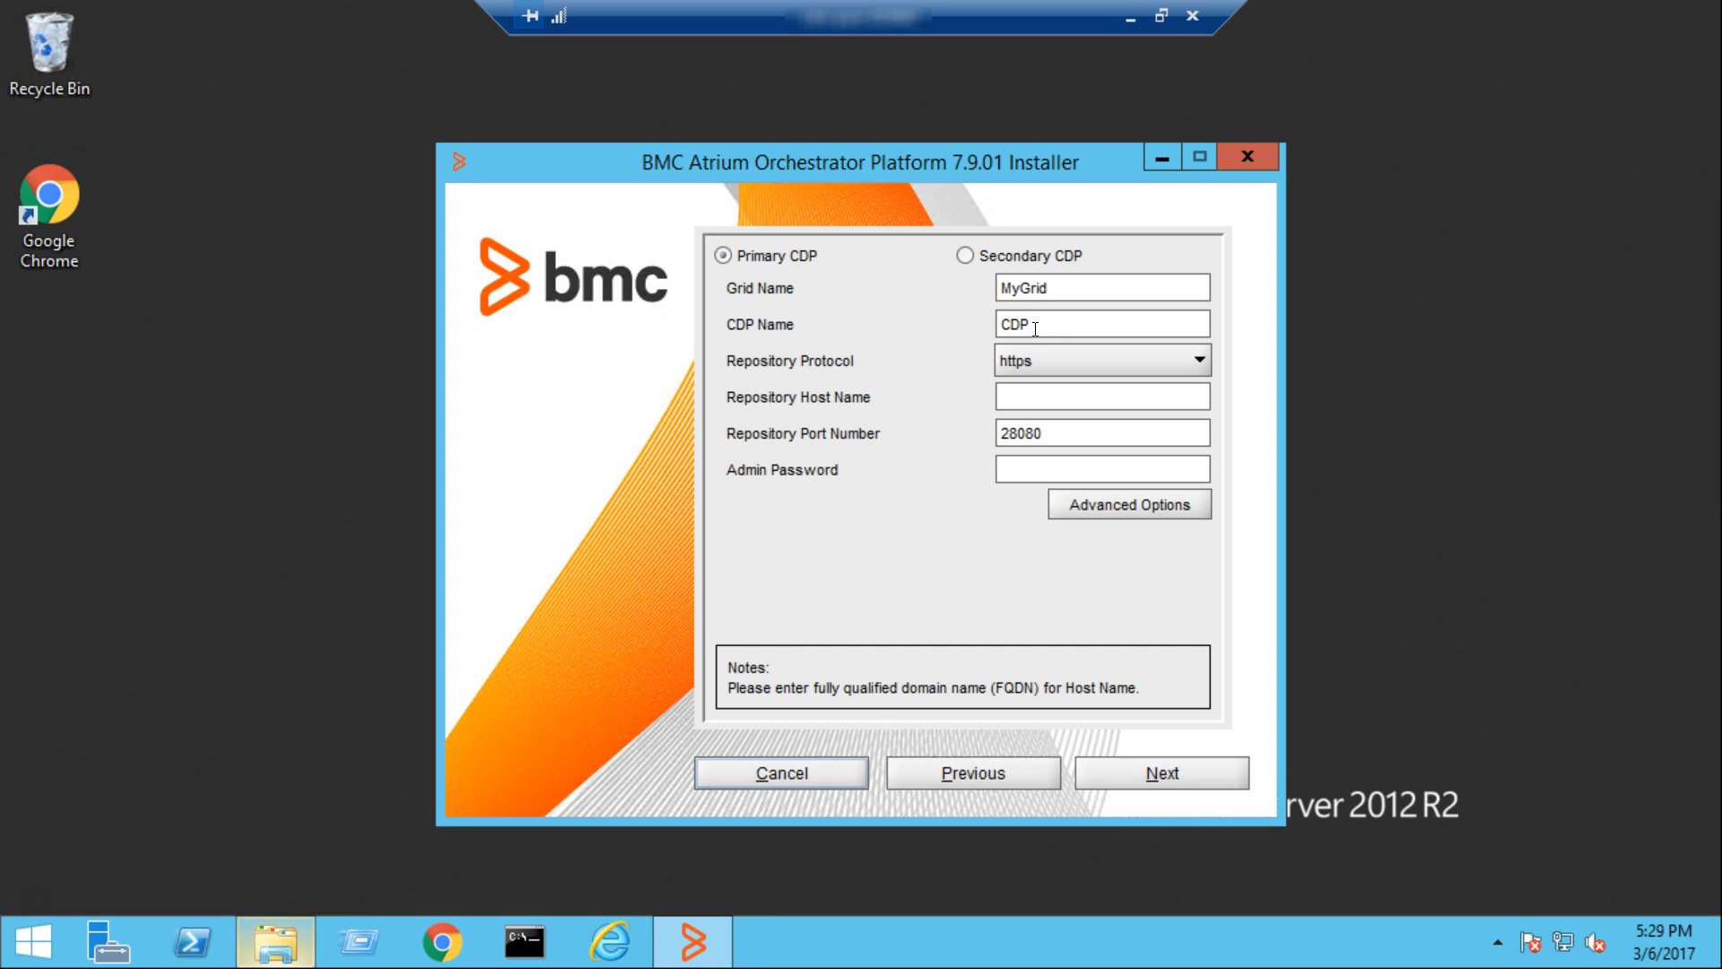
# Configure the primary CDP's repository connection with https and host name clm-pun-029497.bmc.com, and enter the admin password
pyautogui.click(1200, 361)
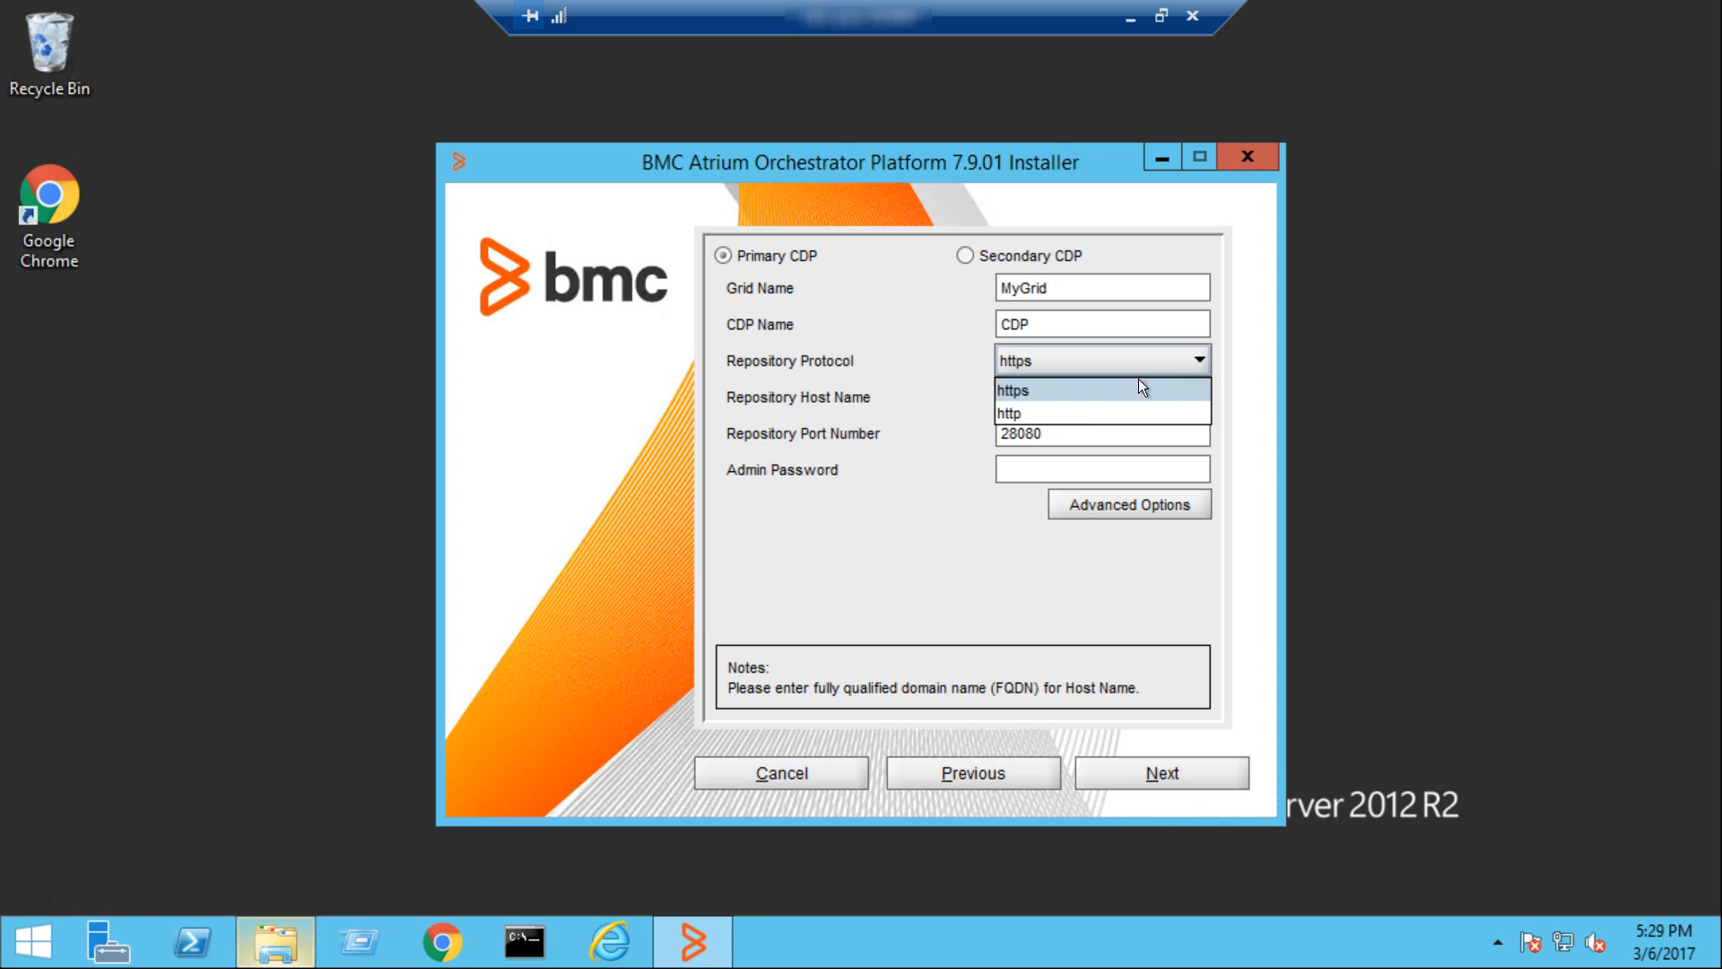
pyautogui.click(1094, 390)
pyautogui.click(1094, 397)
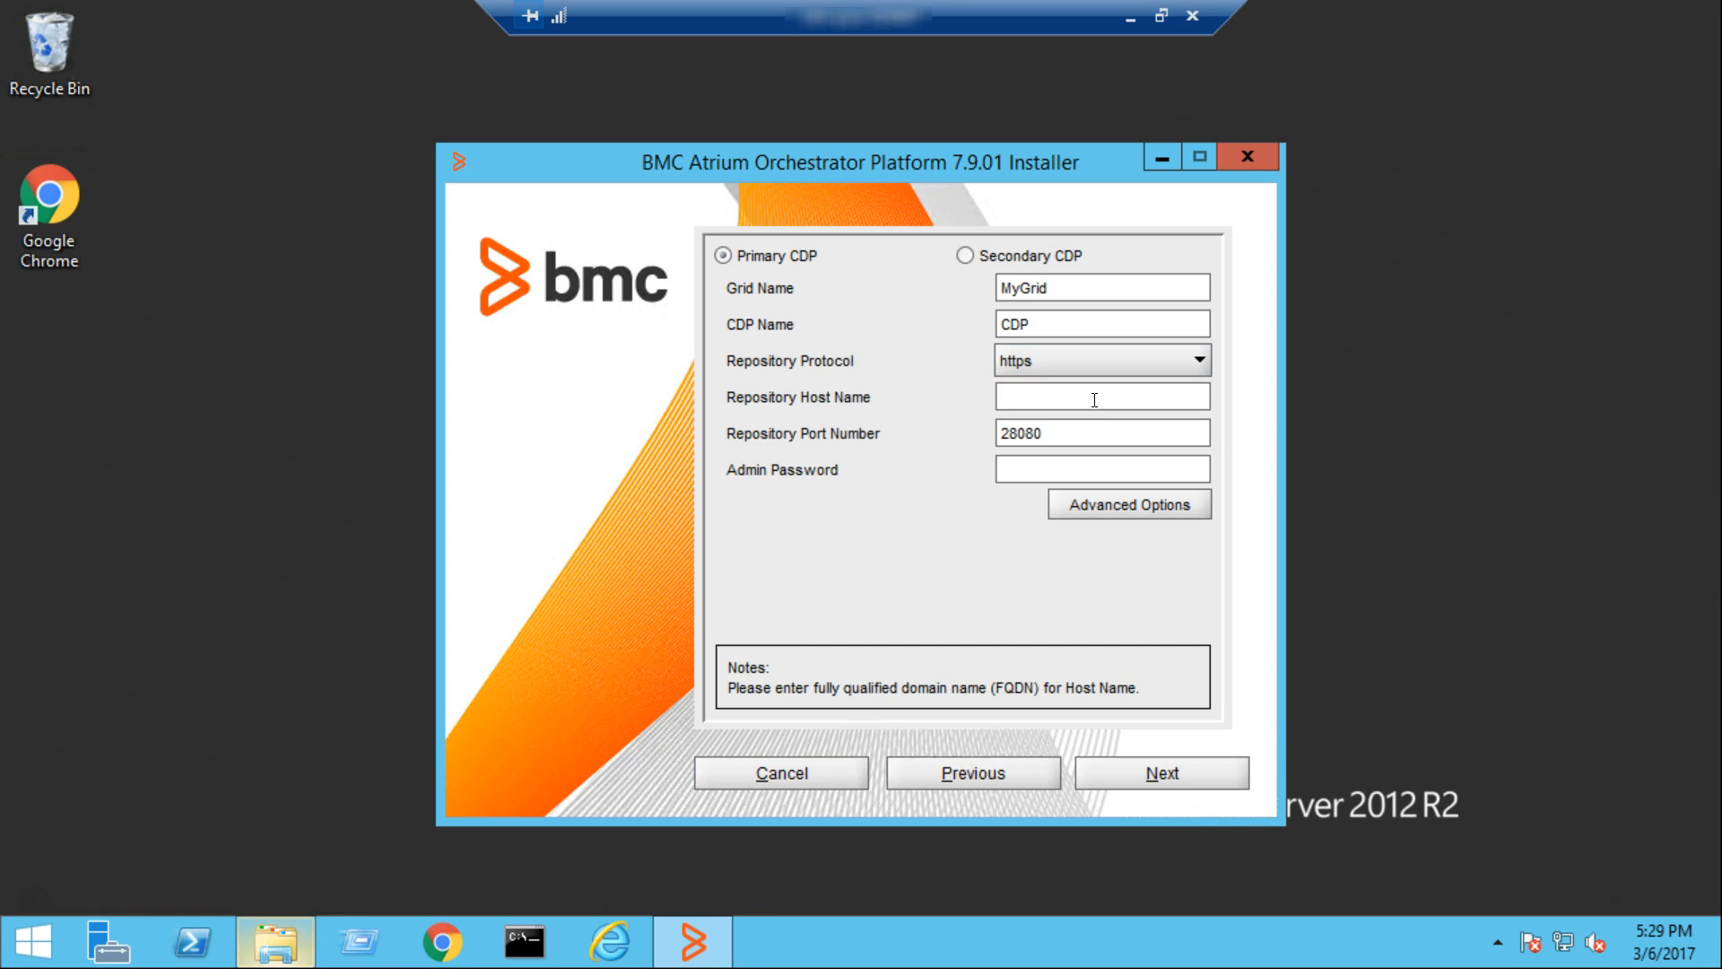
pyautogui.write('clm-pun-029497.bmc.com')
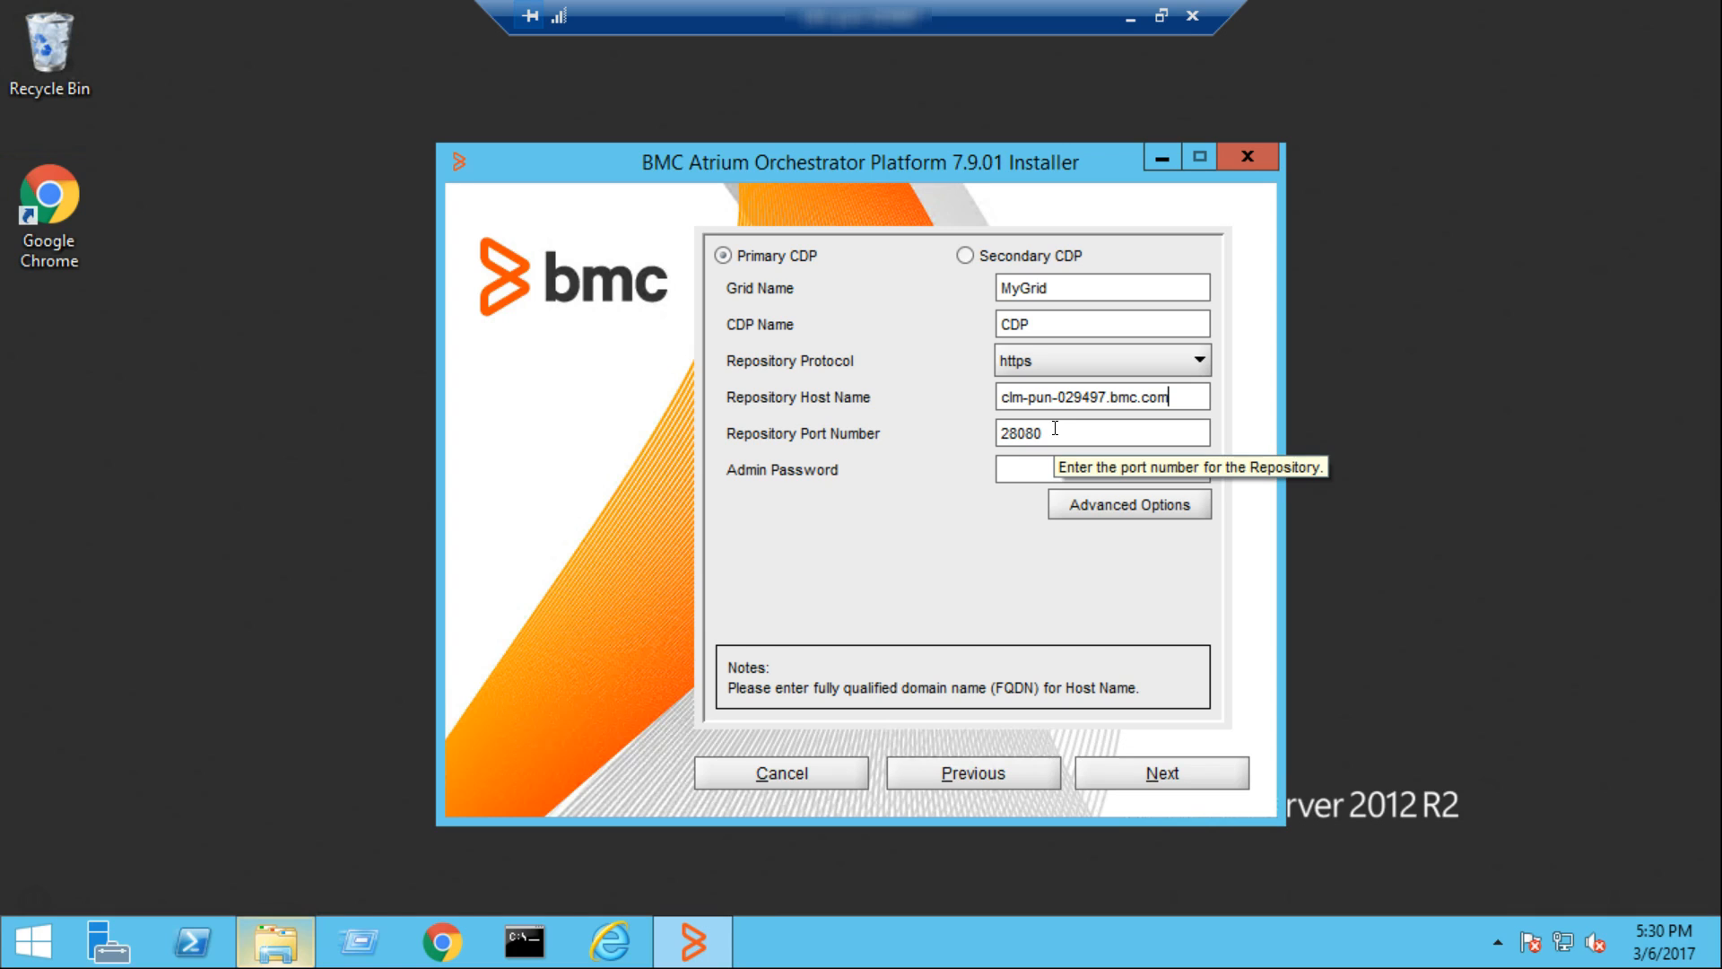
pyautogui.click(1042, 464)
pyautogui.write('********')
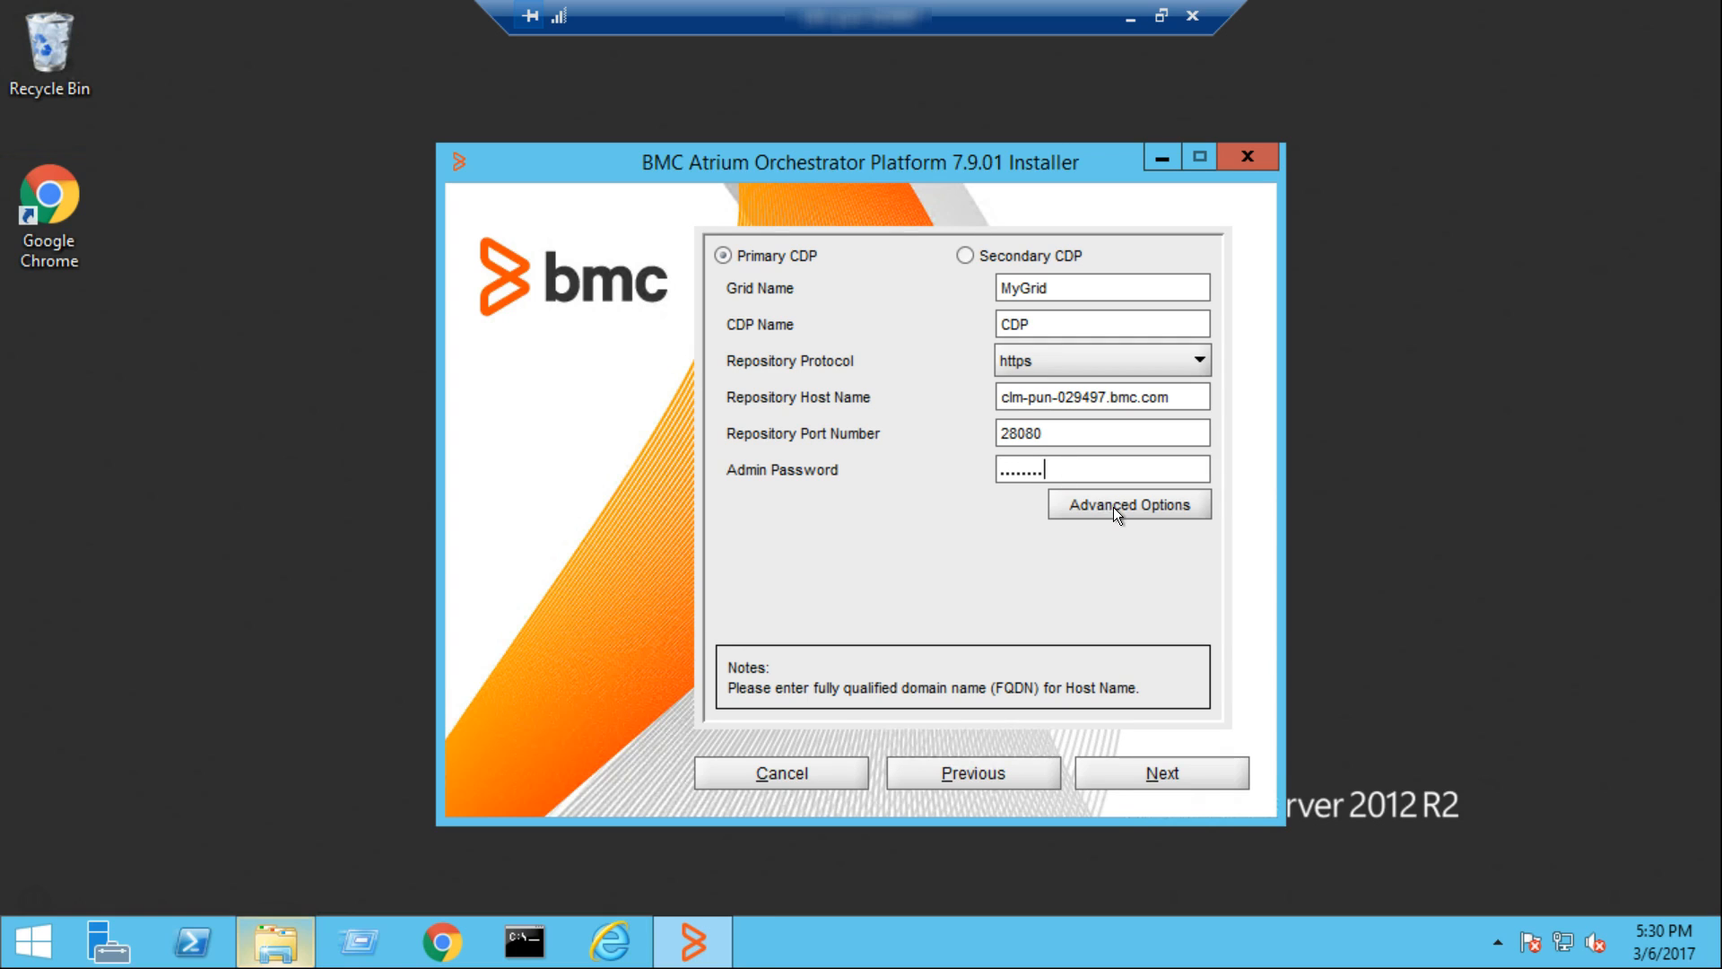
# Accept the advanced CDP options and set the cookie domain to bmc.com for the embedded Remedy SSO
pyautogui.click(1117, 512)
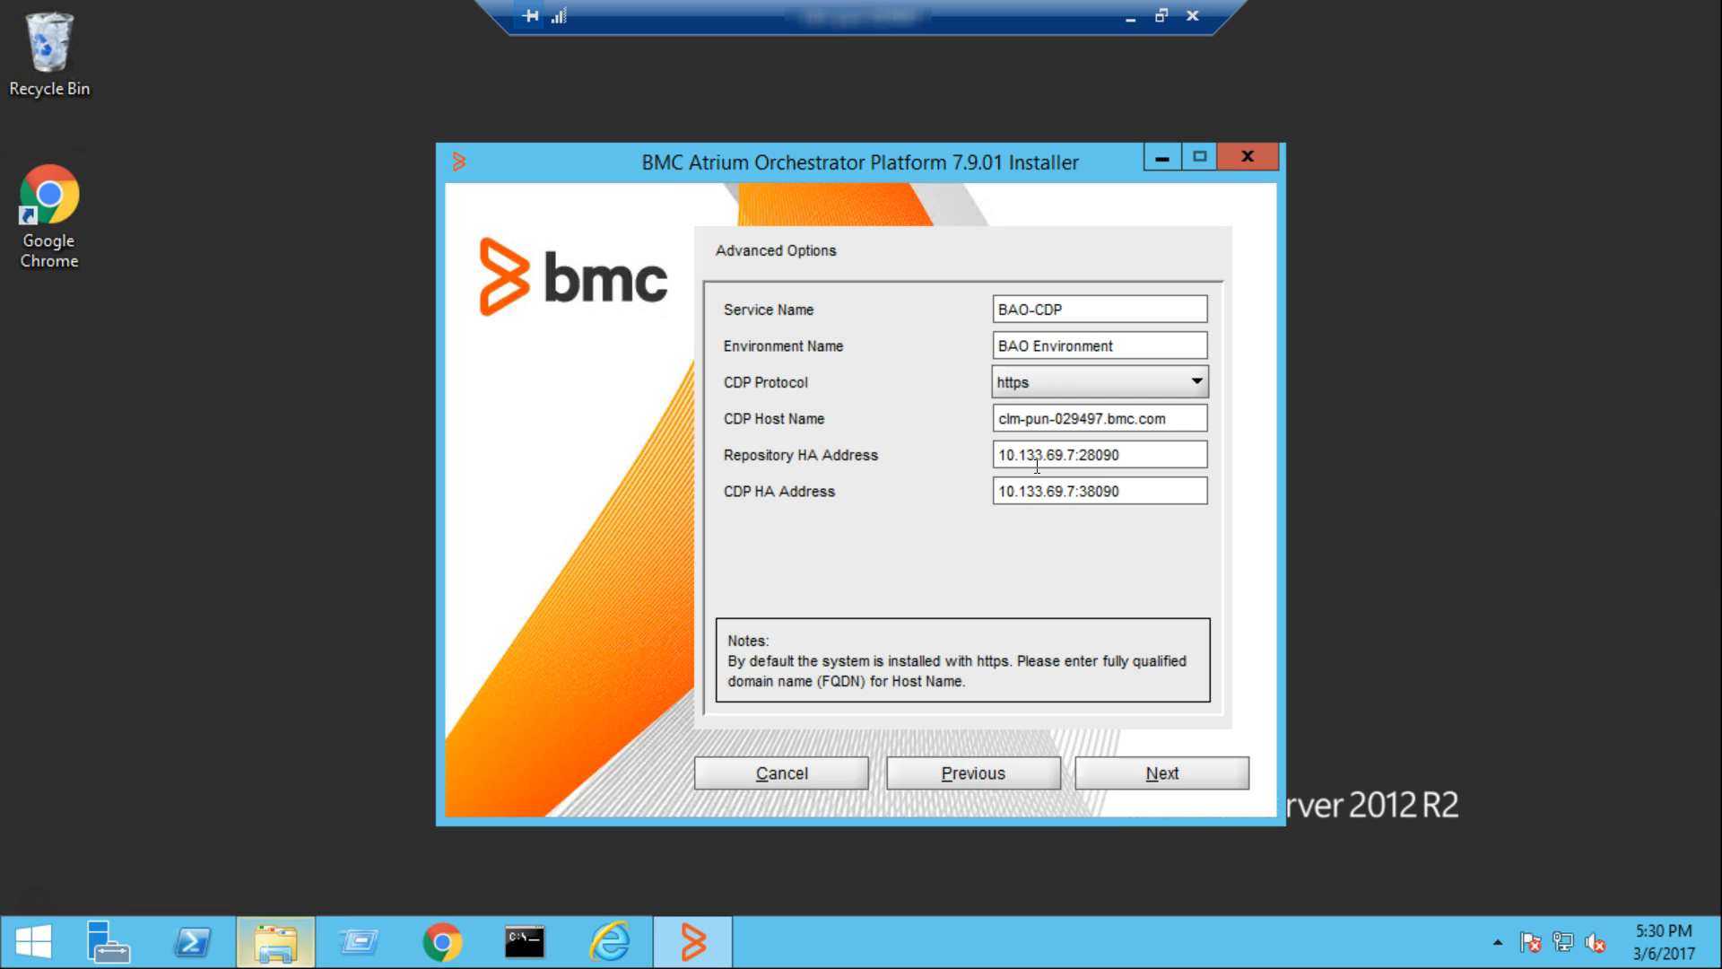
pyautogui.click(1168, 778)
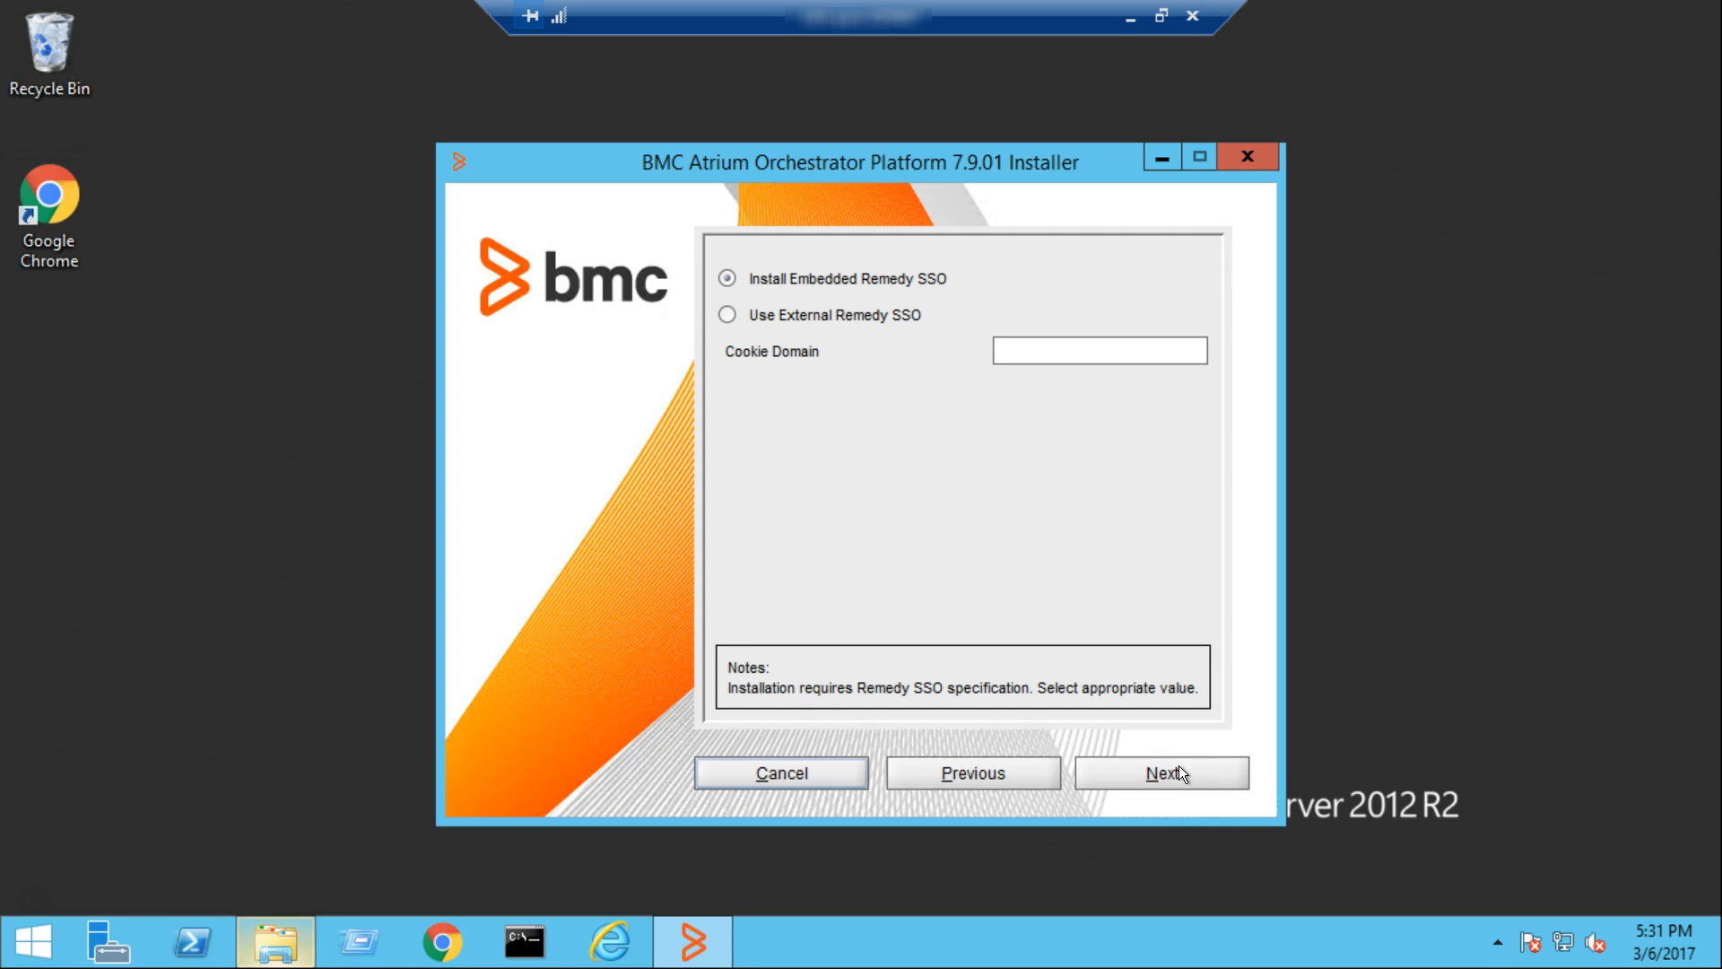
pyautogui.click(1081, 353)
pyautogui.write('bmc.com')
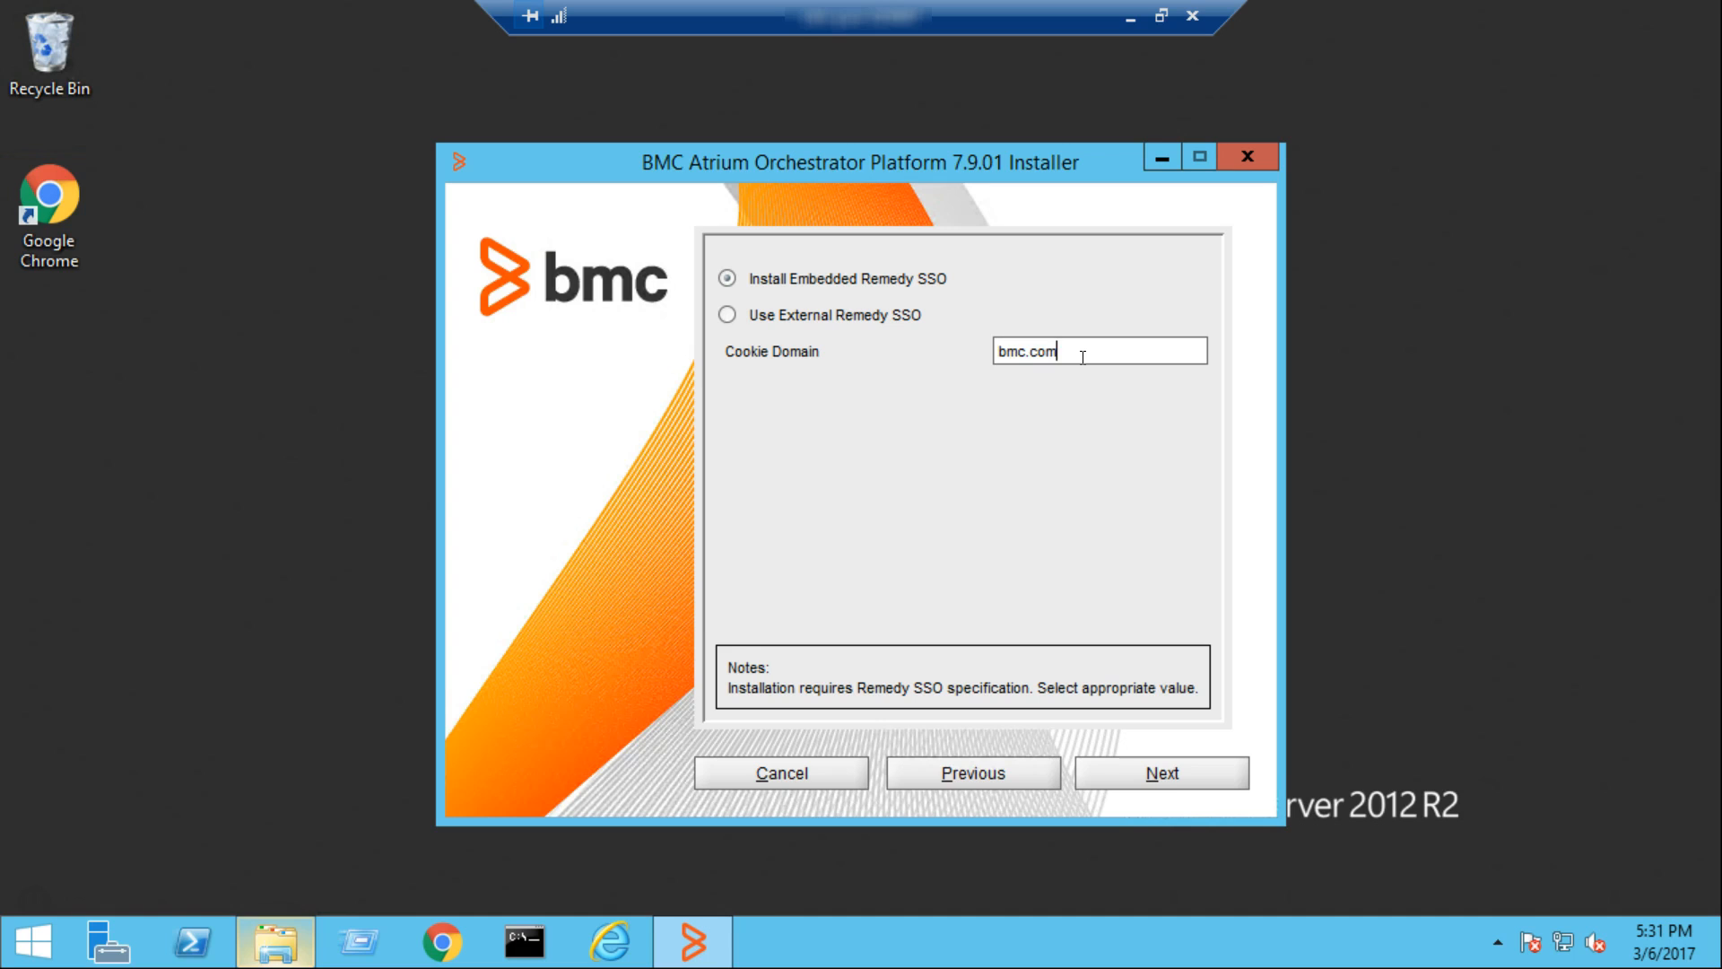
pyautogui.click(1199, 775)
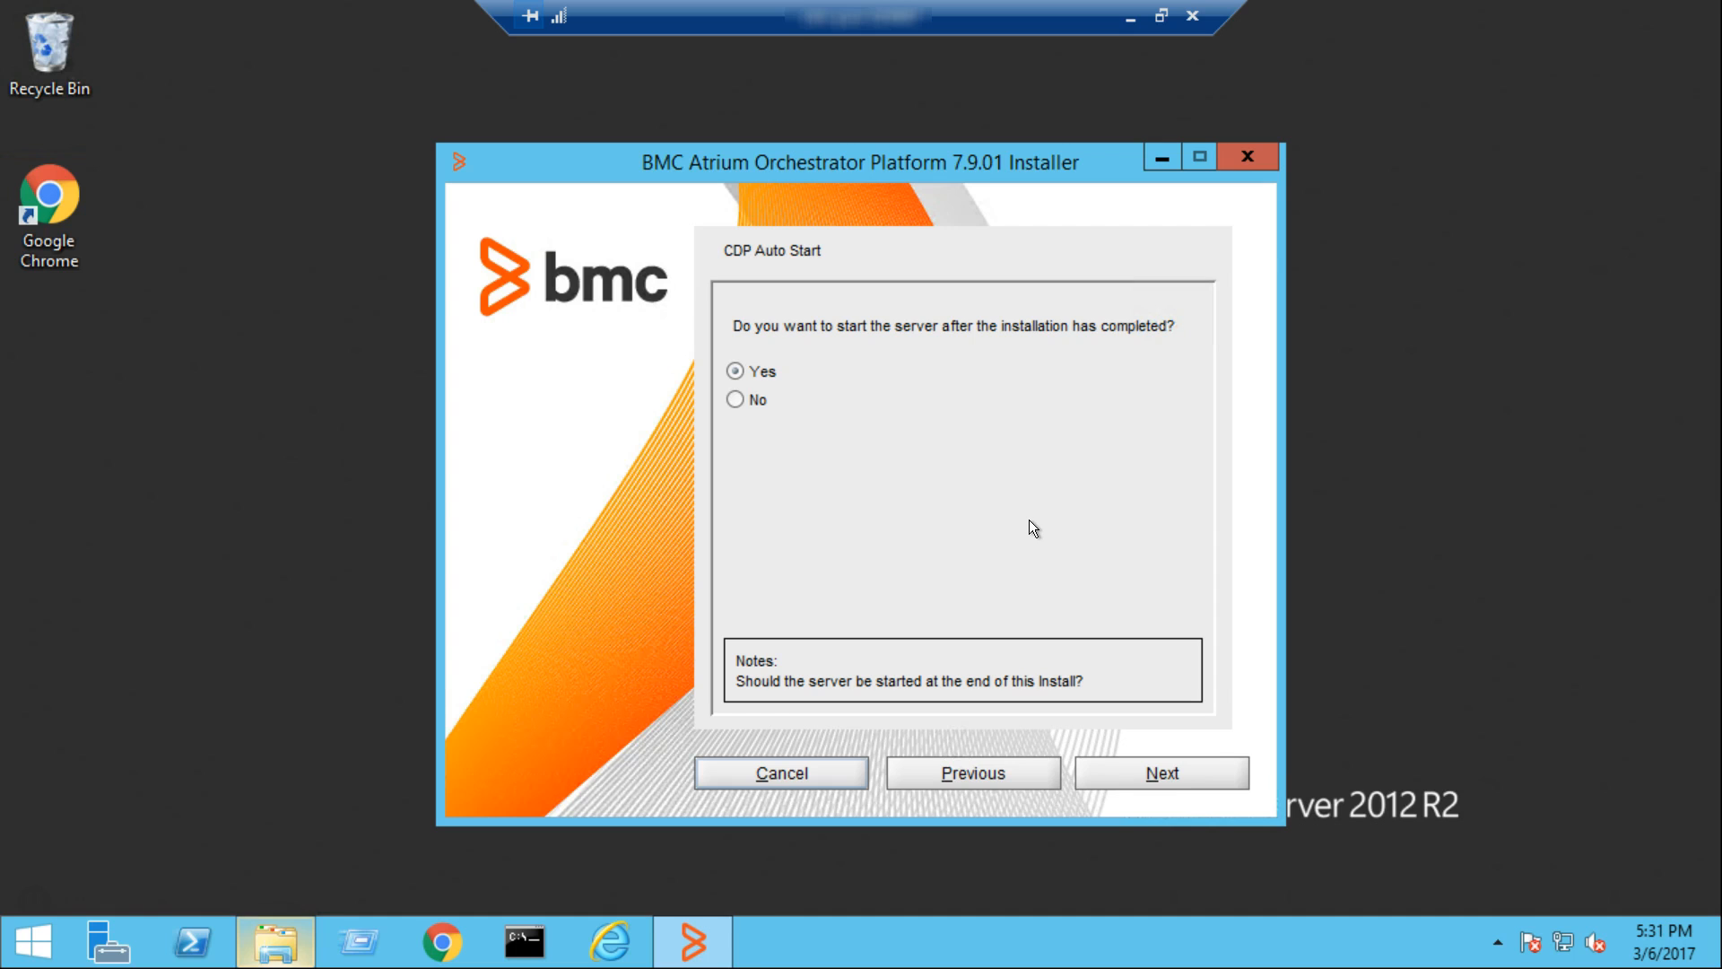
# Keep the CDP set to start after installation, run the installation and close the installer when it finishes
pyautogui.click(1174, 777)
pyautogui.click(1175, 772)
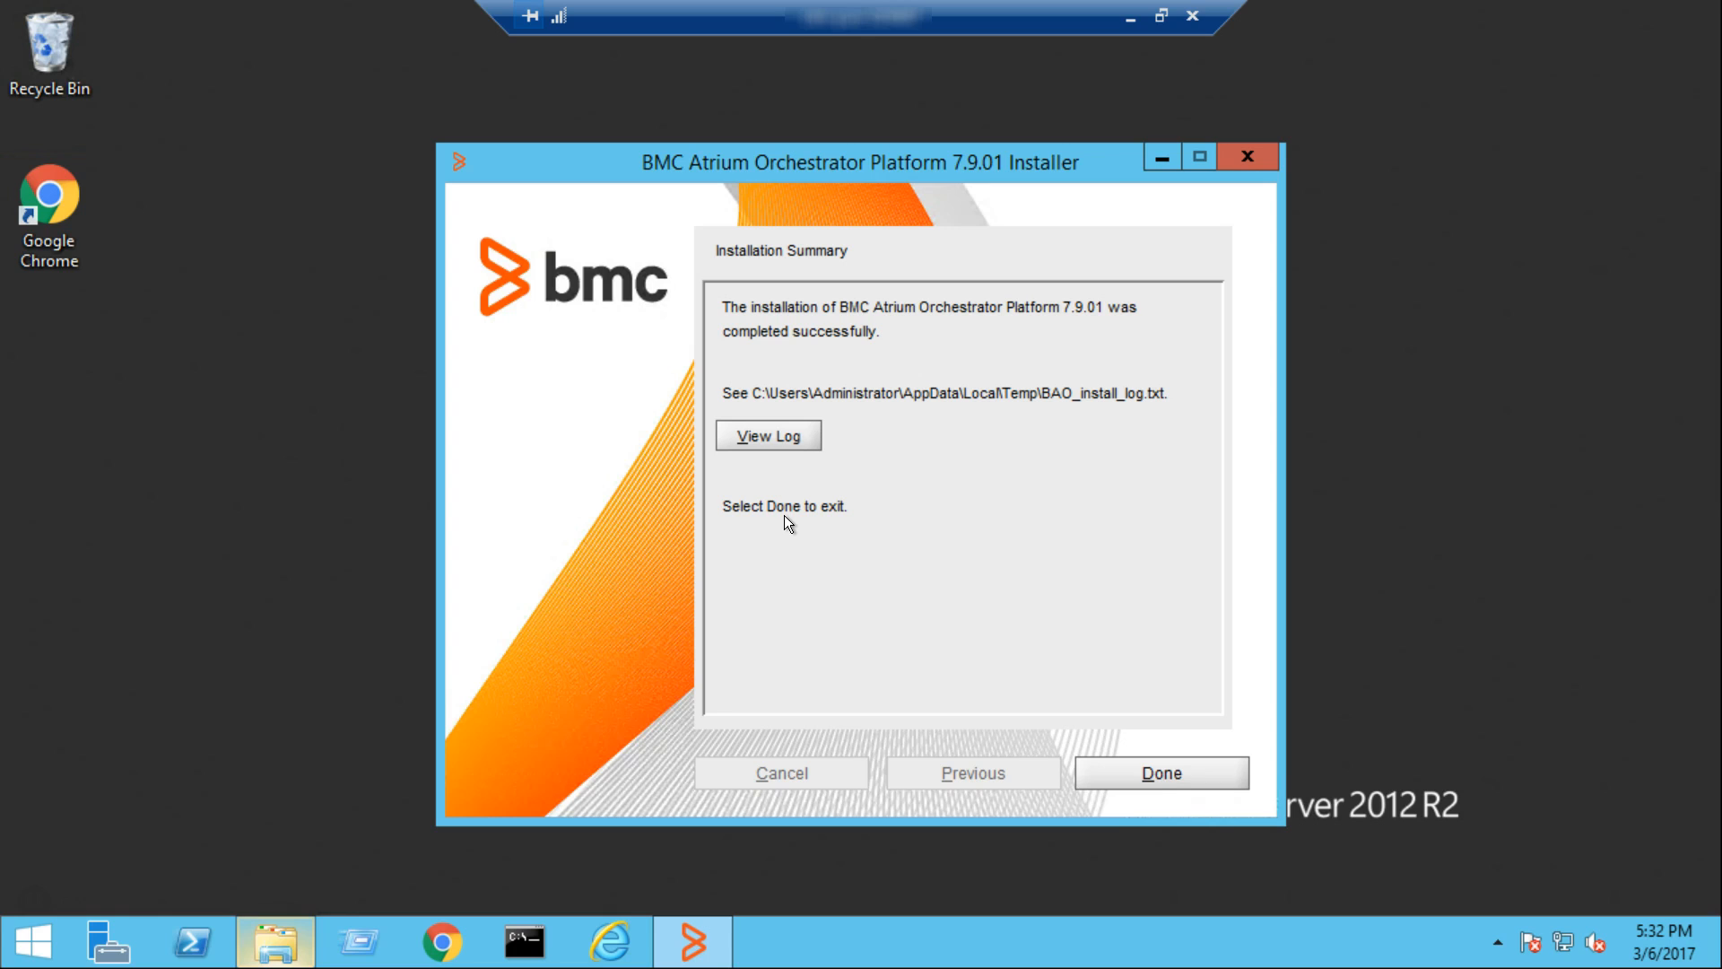
pyautogui.click(1176, 774)
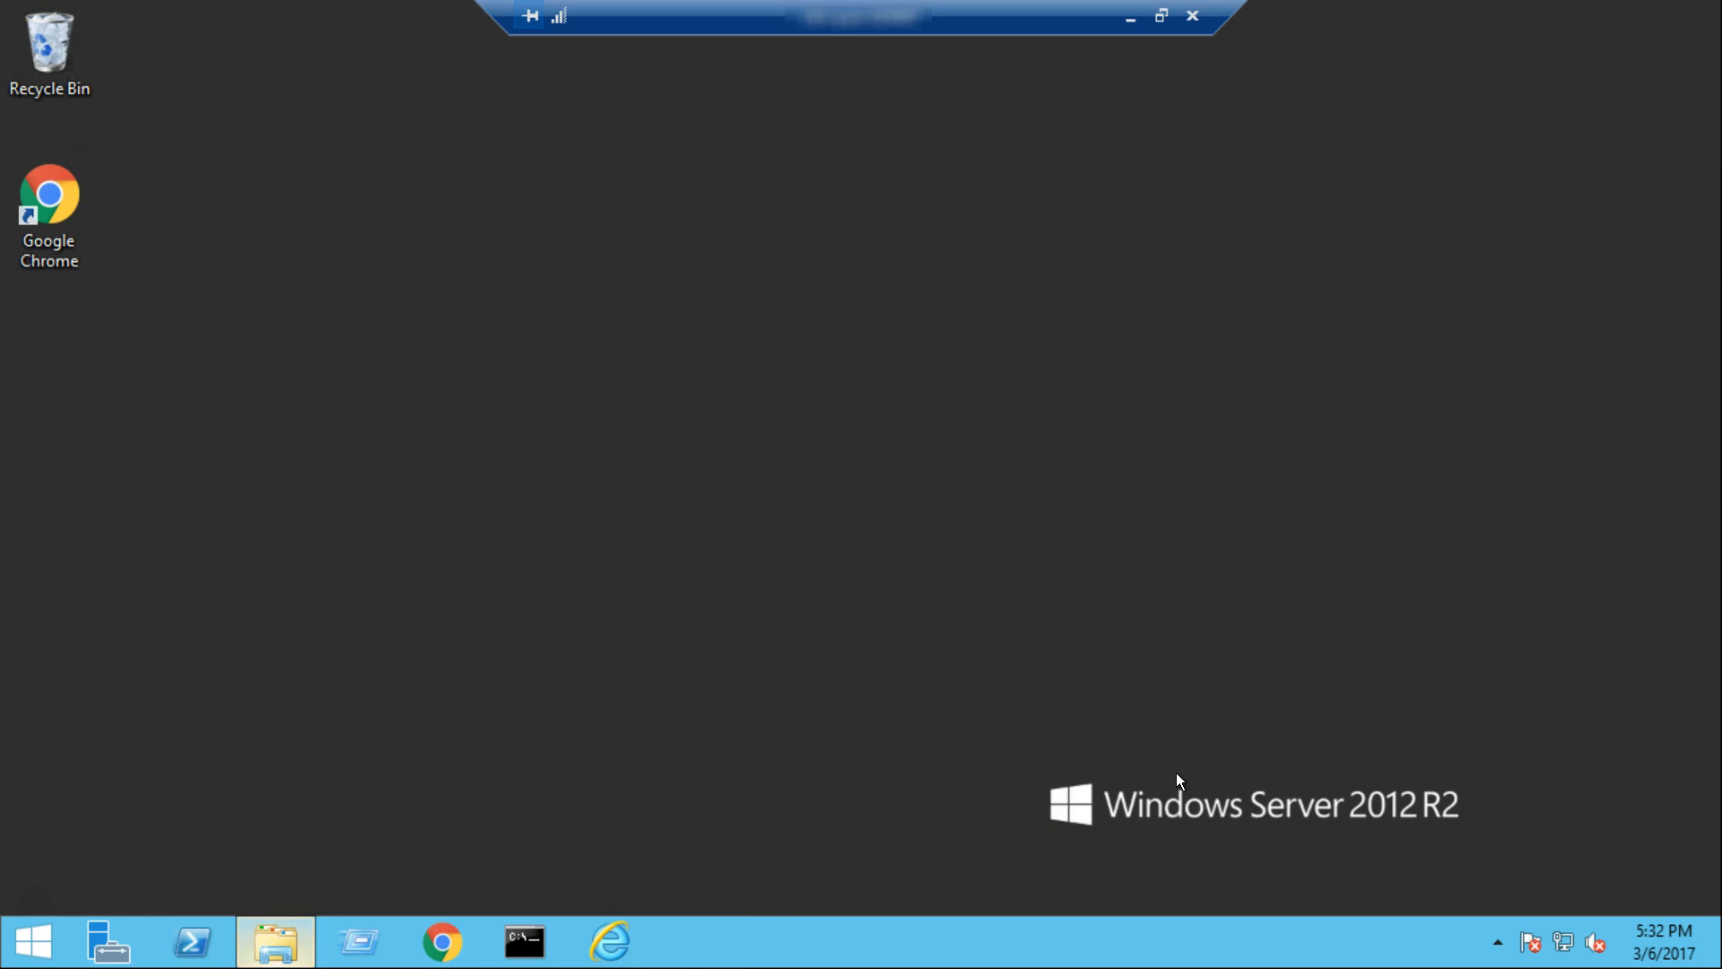
# Run services.msc from a Command Prompt and check the BMC Atrium Orchestrator Configuration Distribution Peer service
pyautogui.click(525, 942)
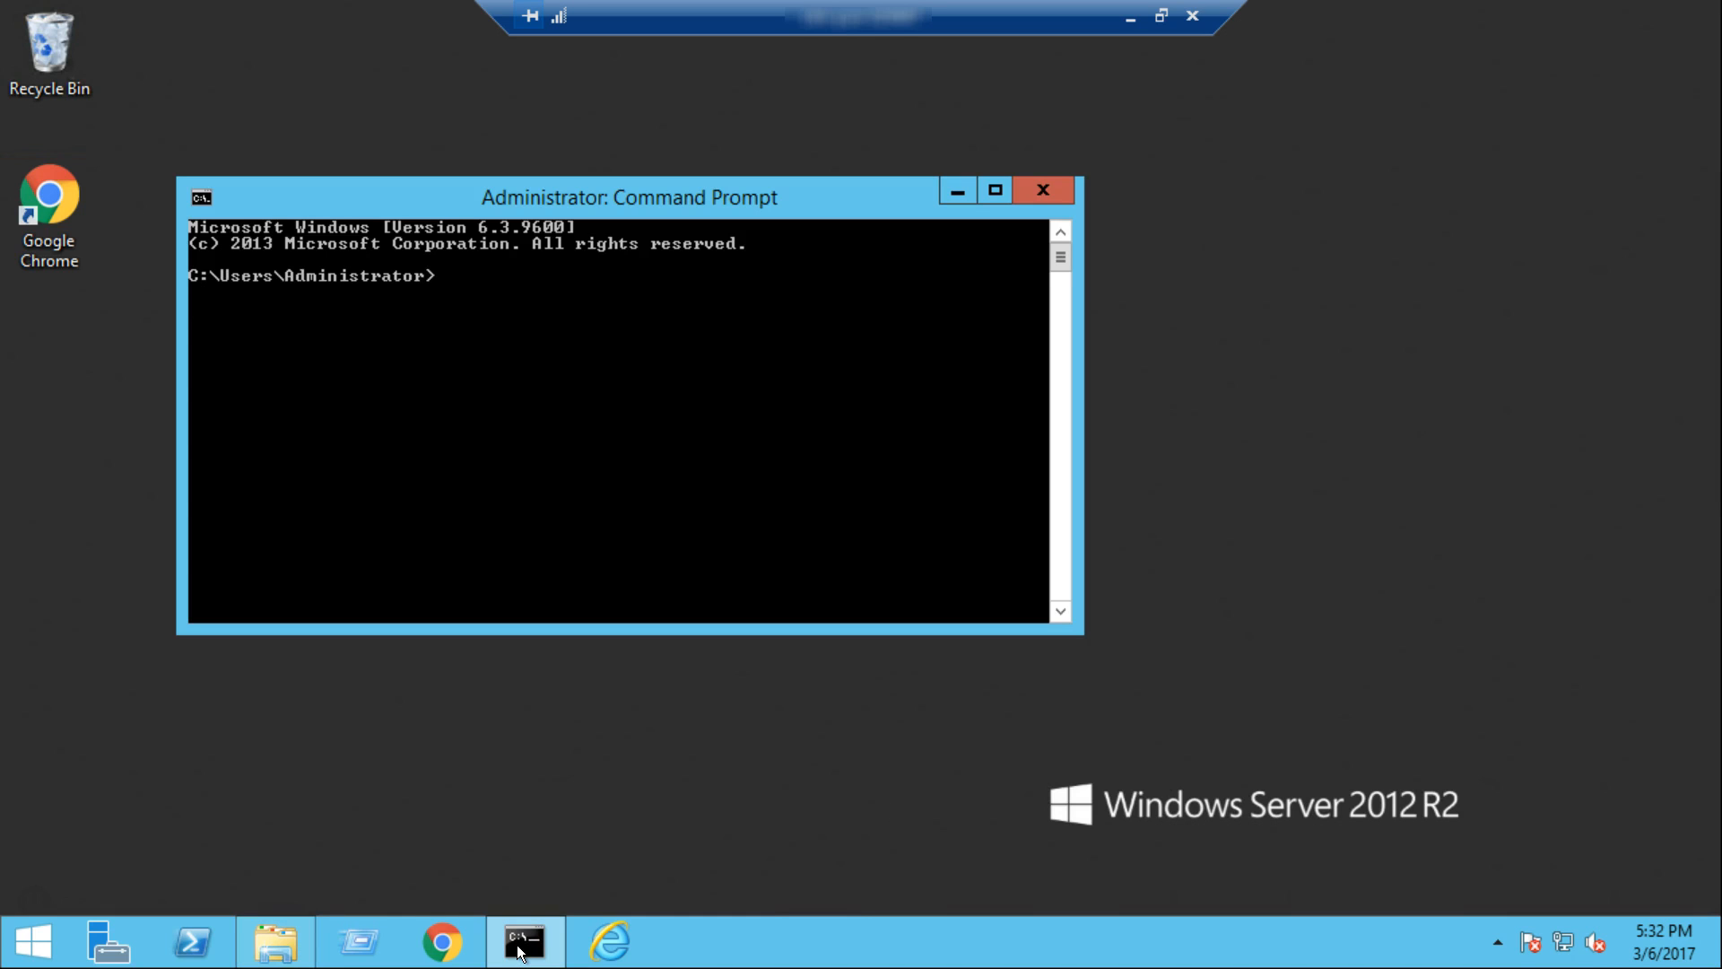
pyautogui.write('services.ms')
pyautogui.write('c')
pyautogui.press('Return')
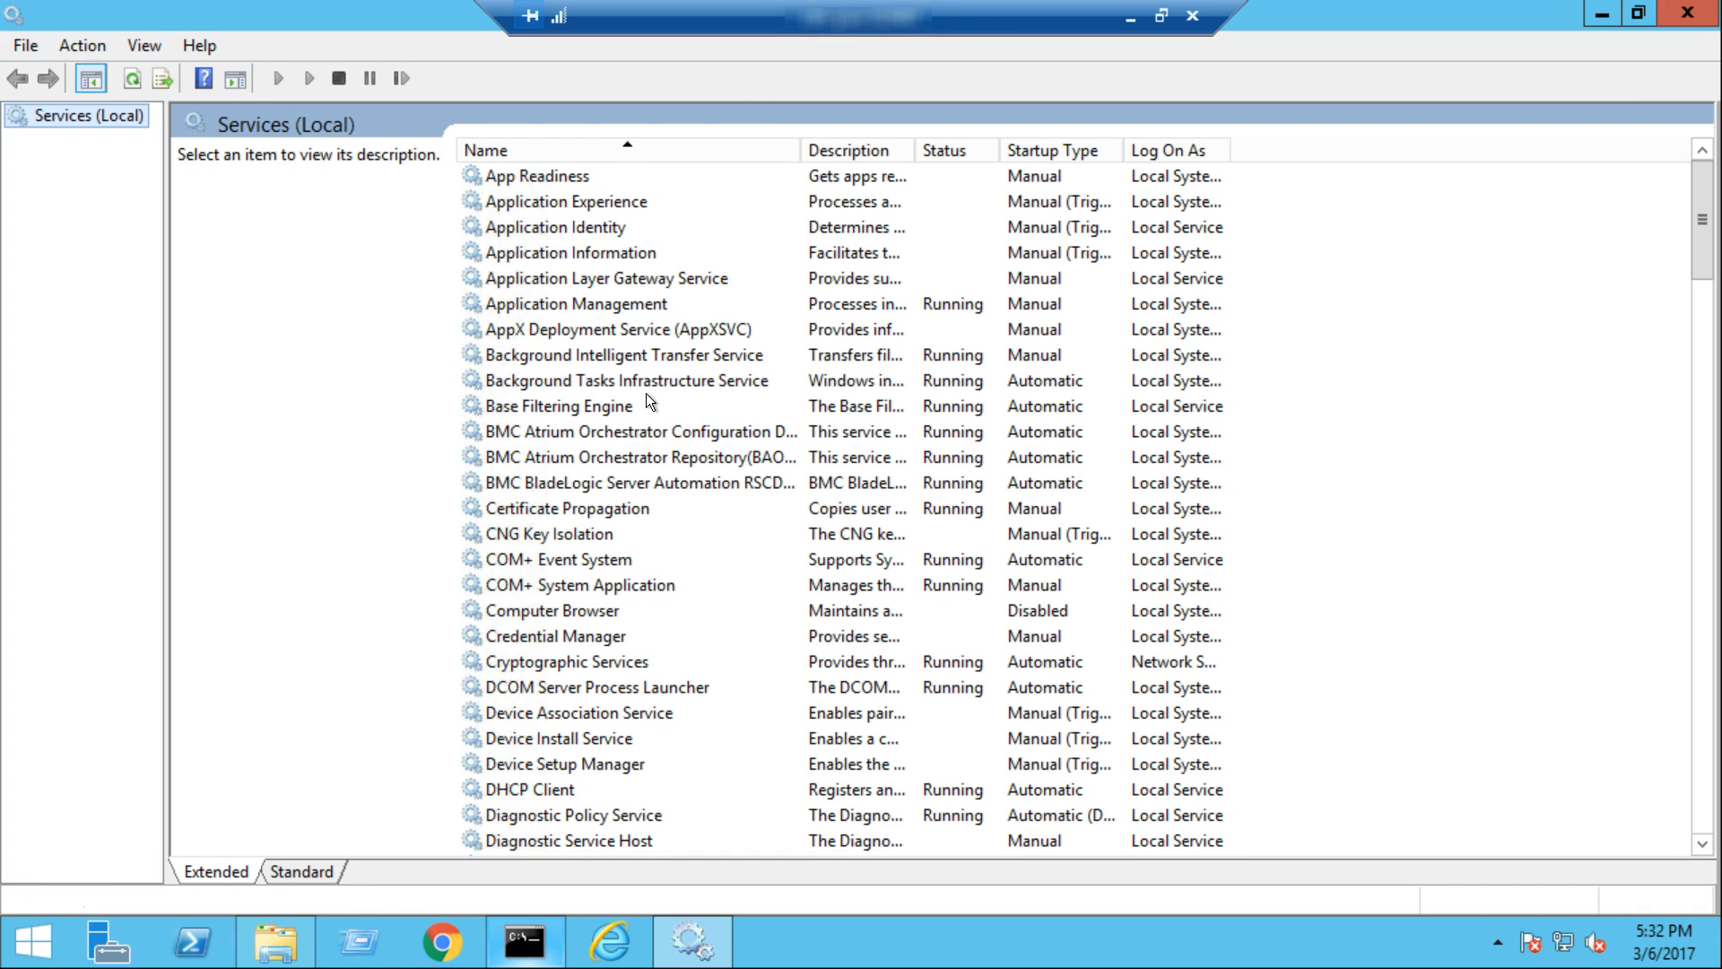
pyautogui.click(730, 434)
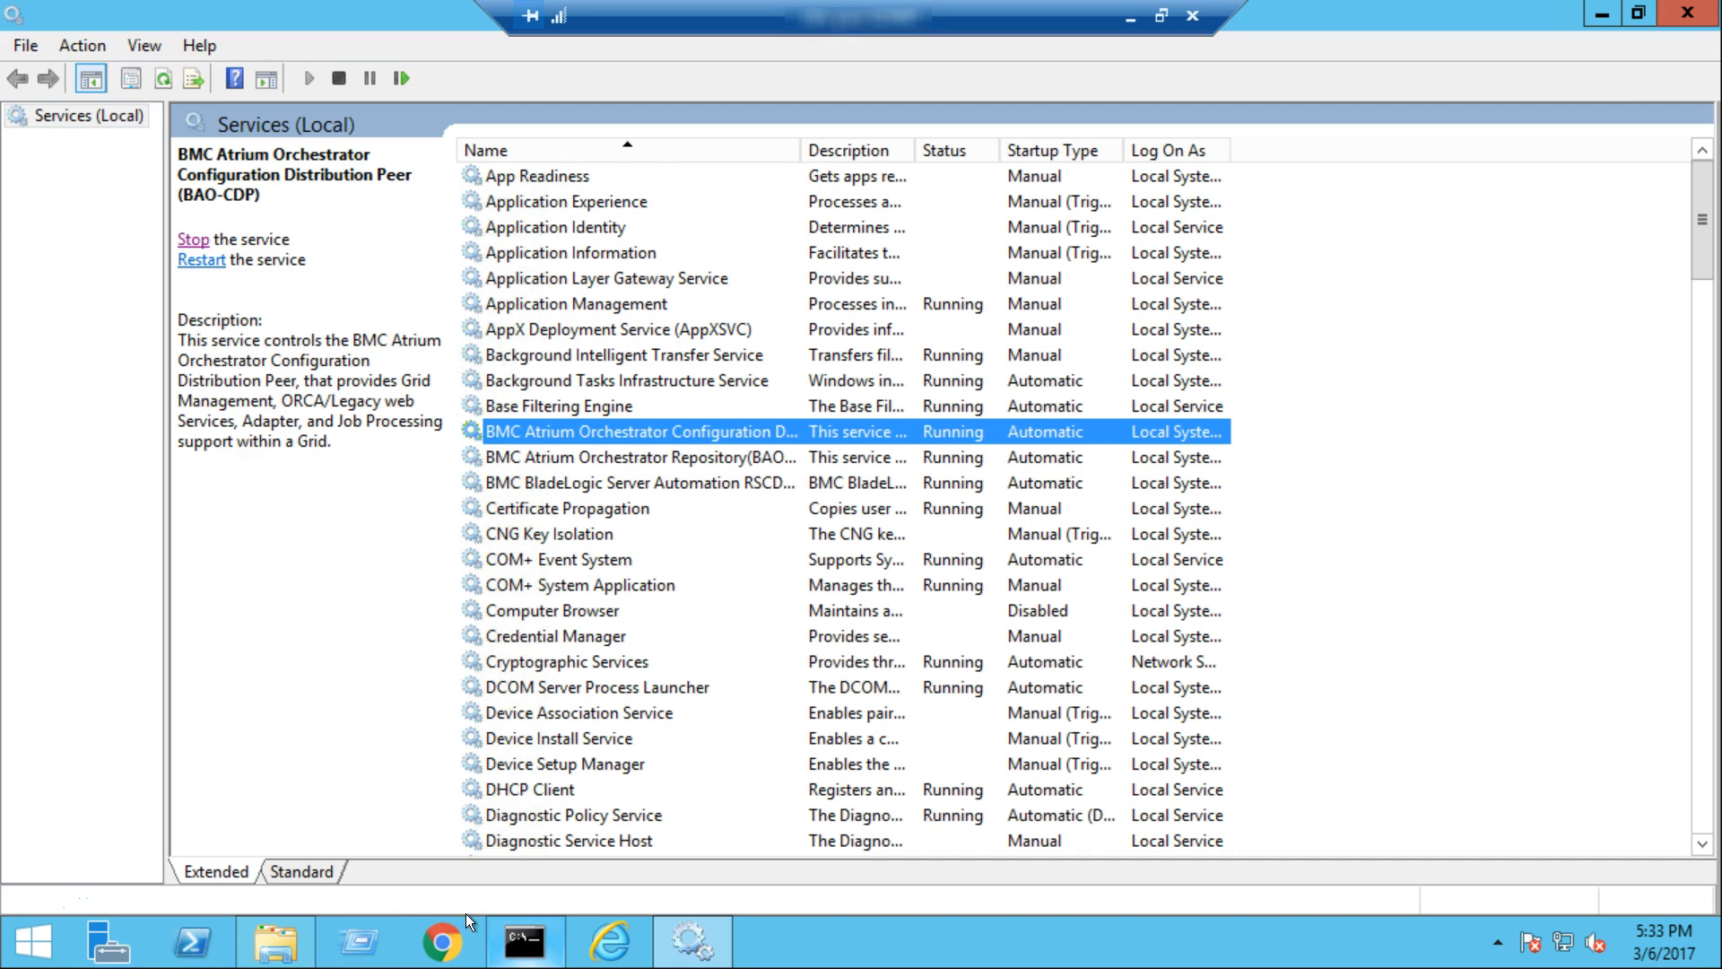
pyautogui.click(437, 956)
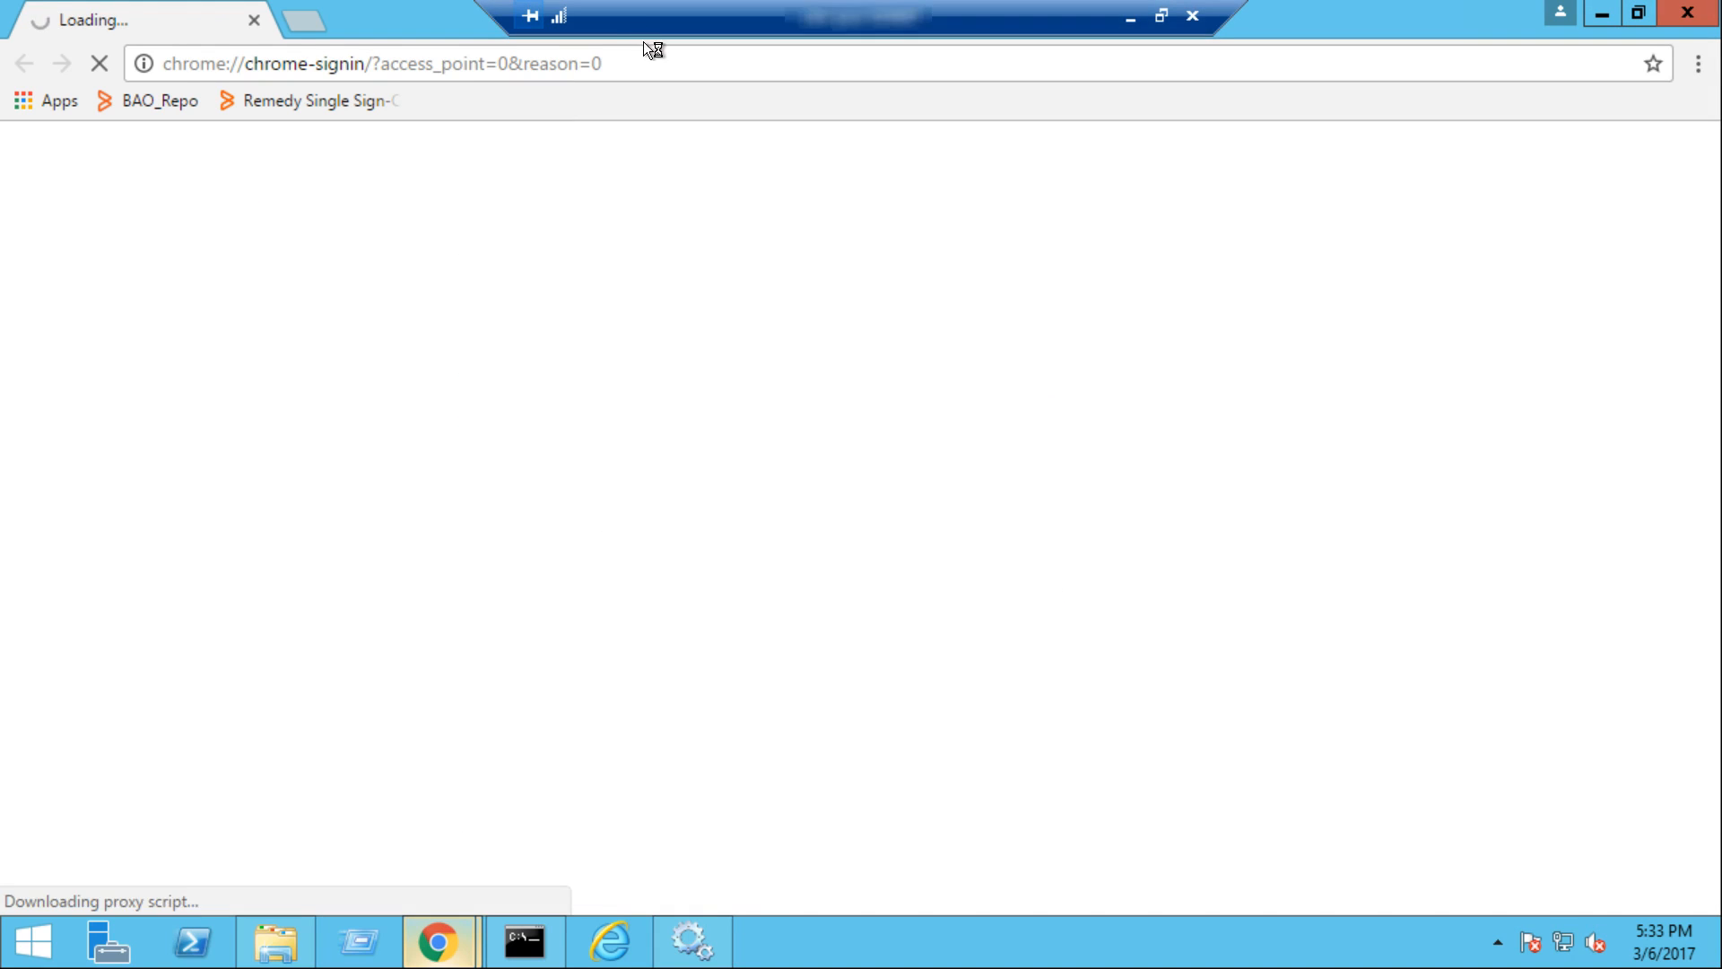
pyautogui.click(661, 63)
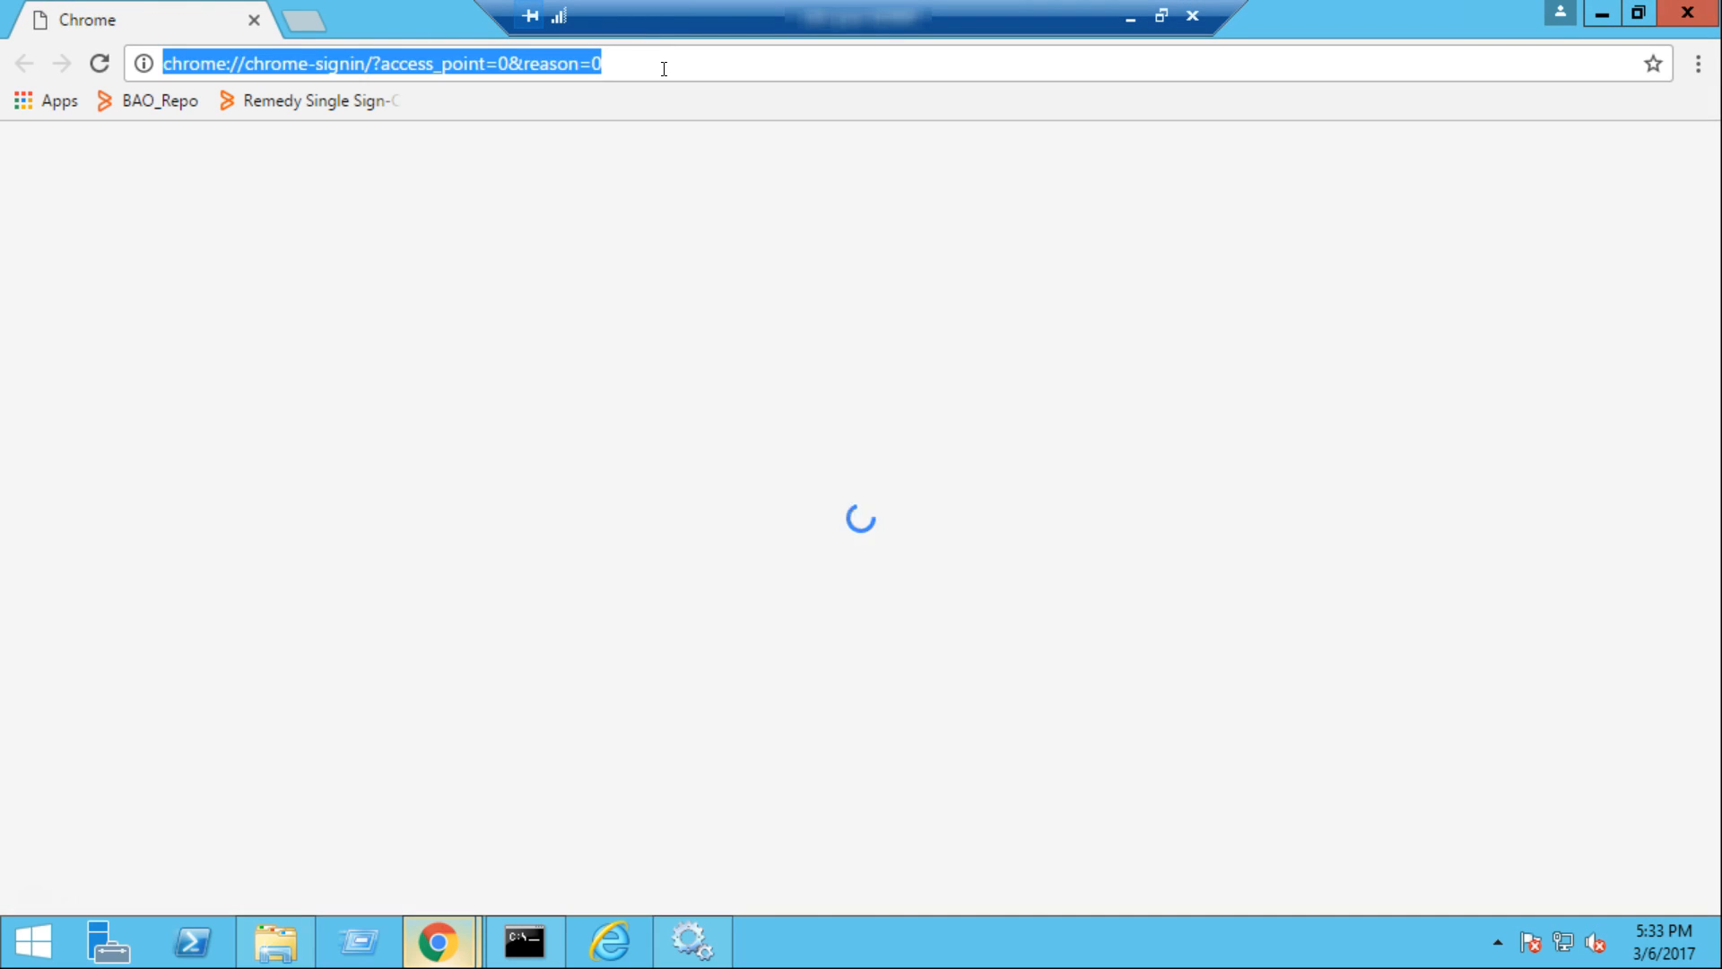
pyautogui.write('https://clm-pun-0')
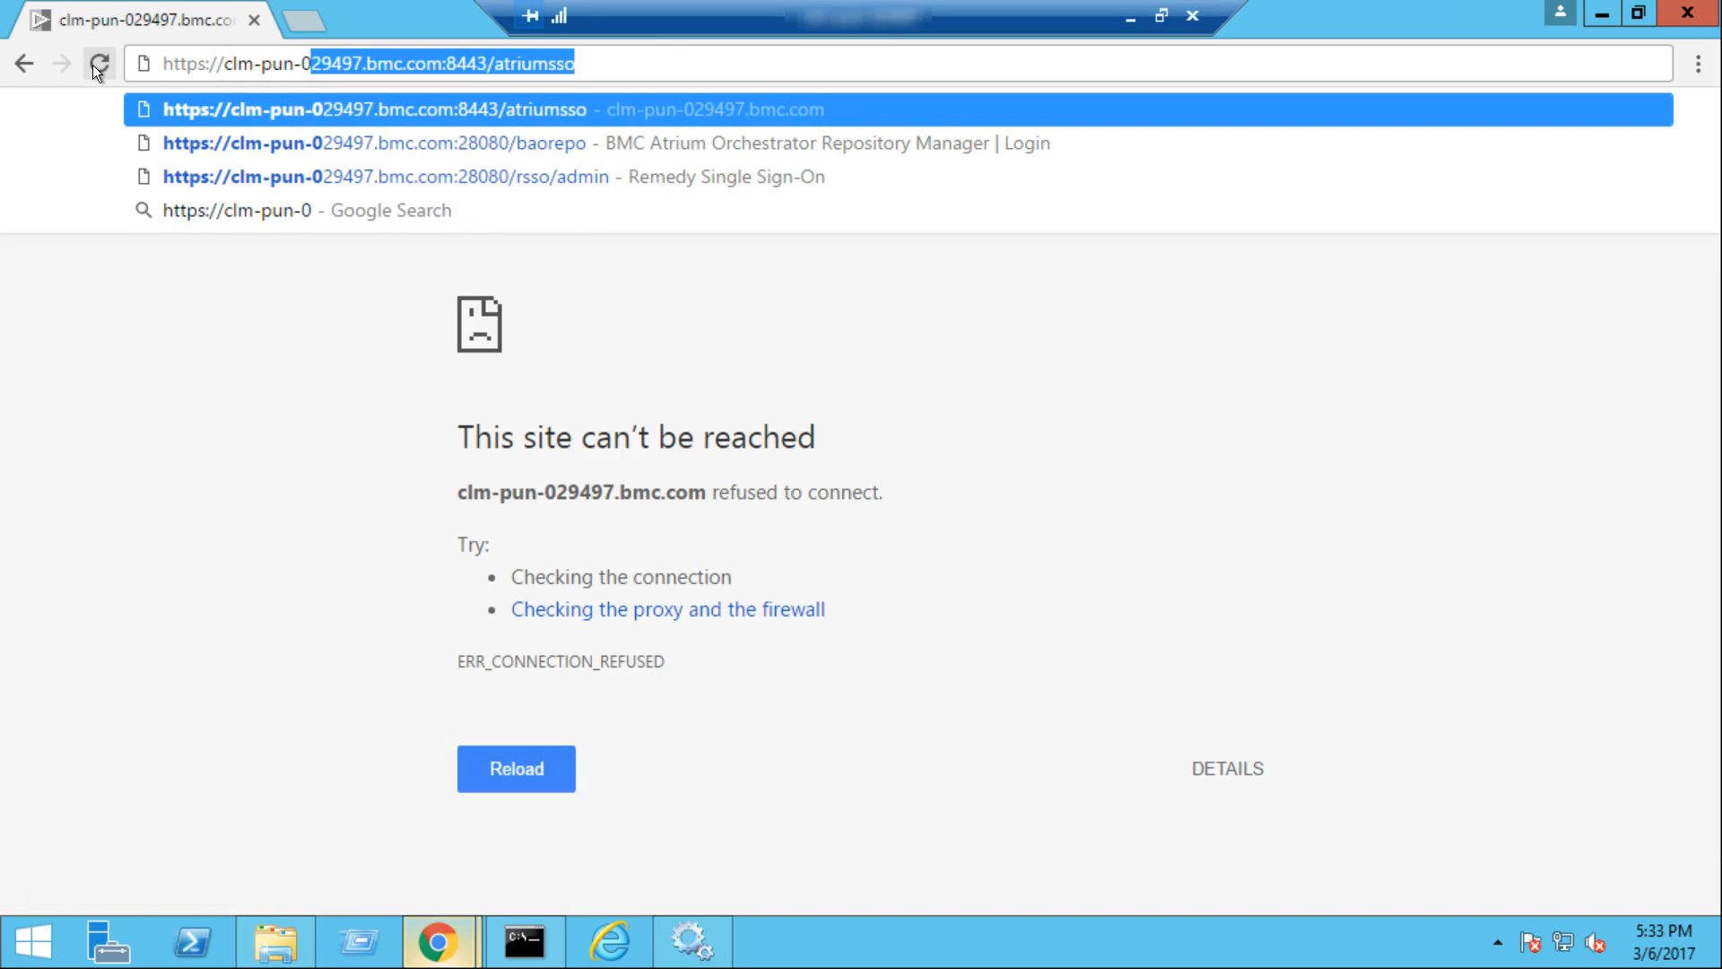
pyautogui.write('29497.bmc.com:38080/baocdp')
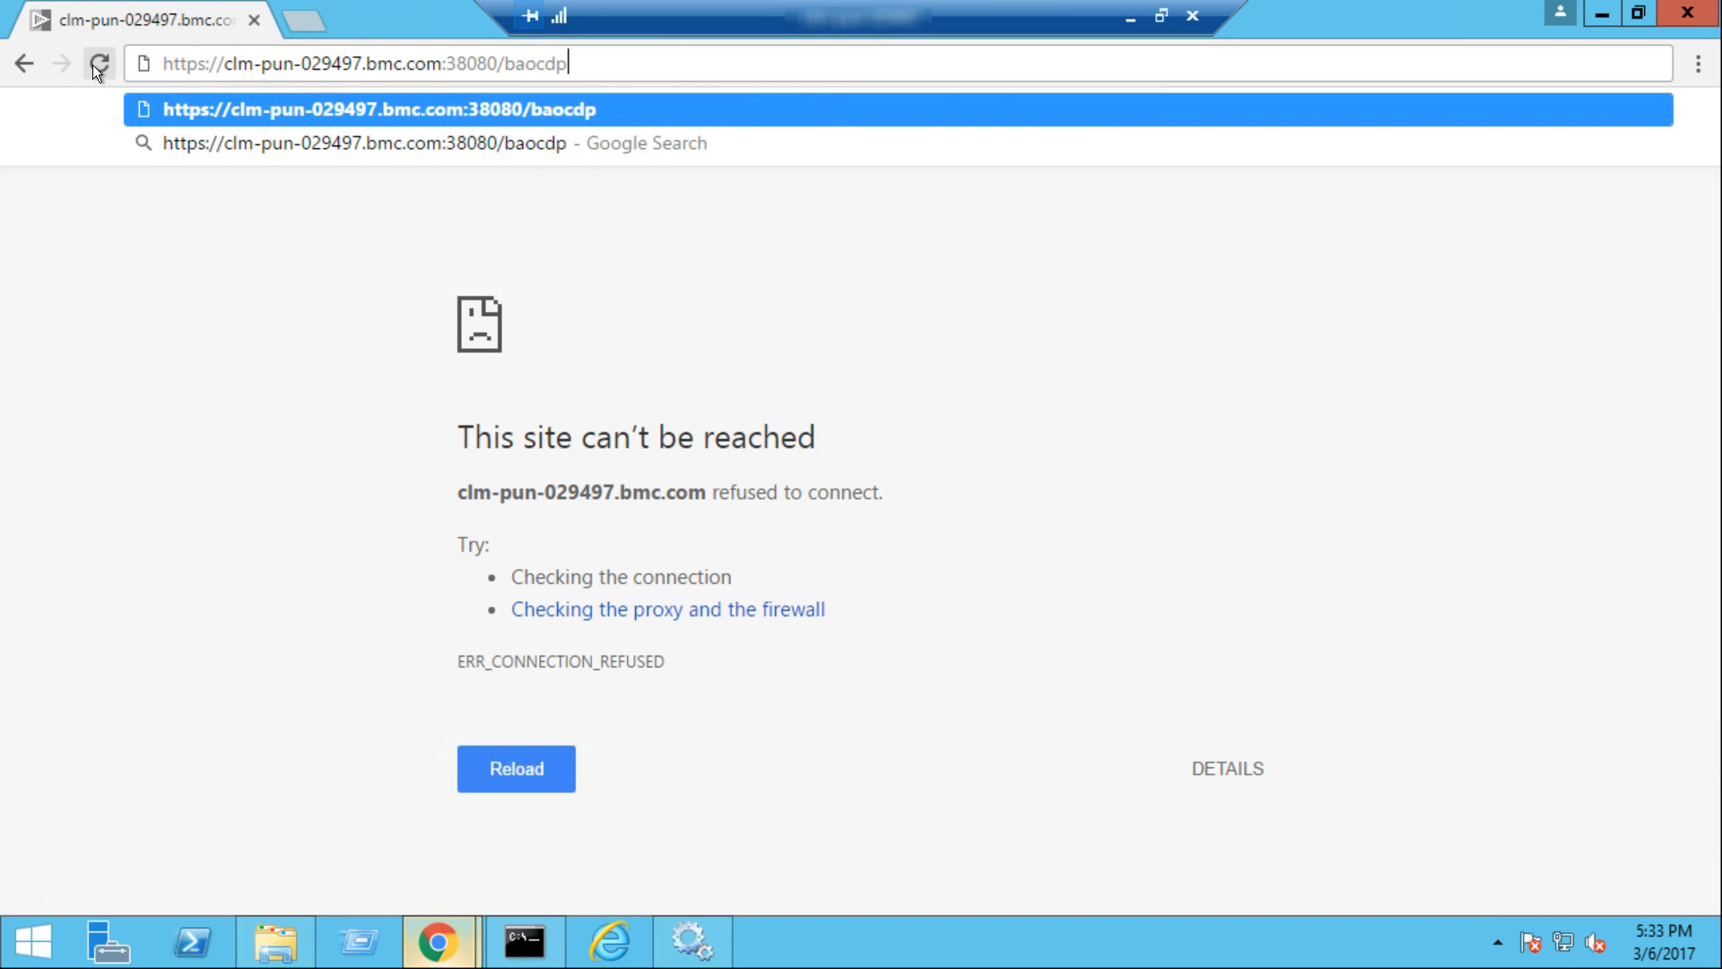
pyautogui.press('Return')
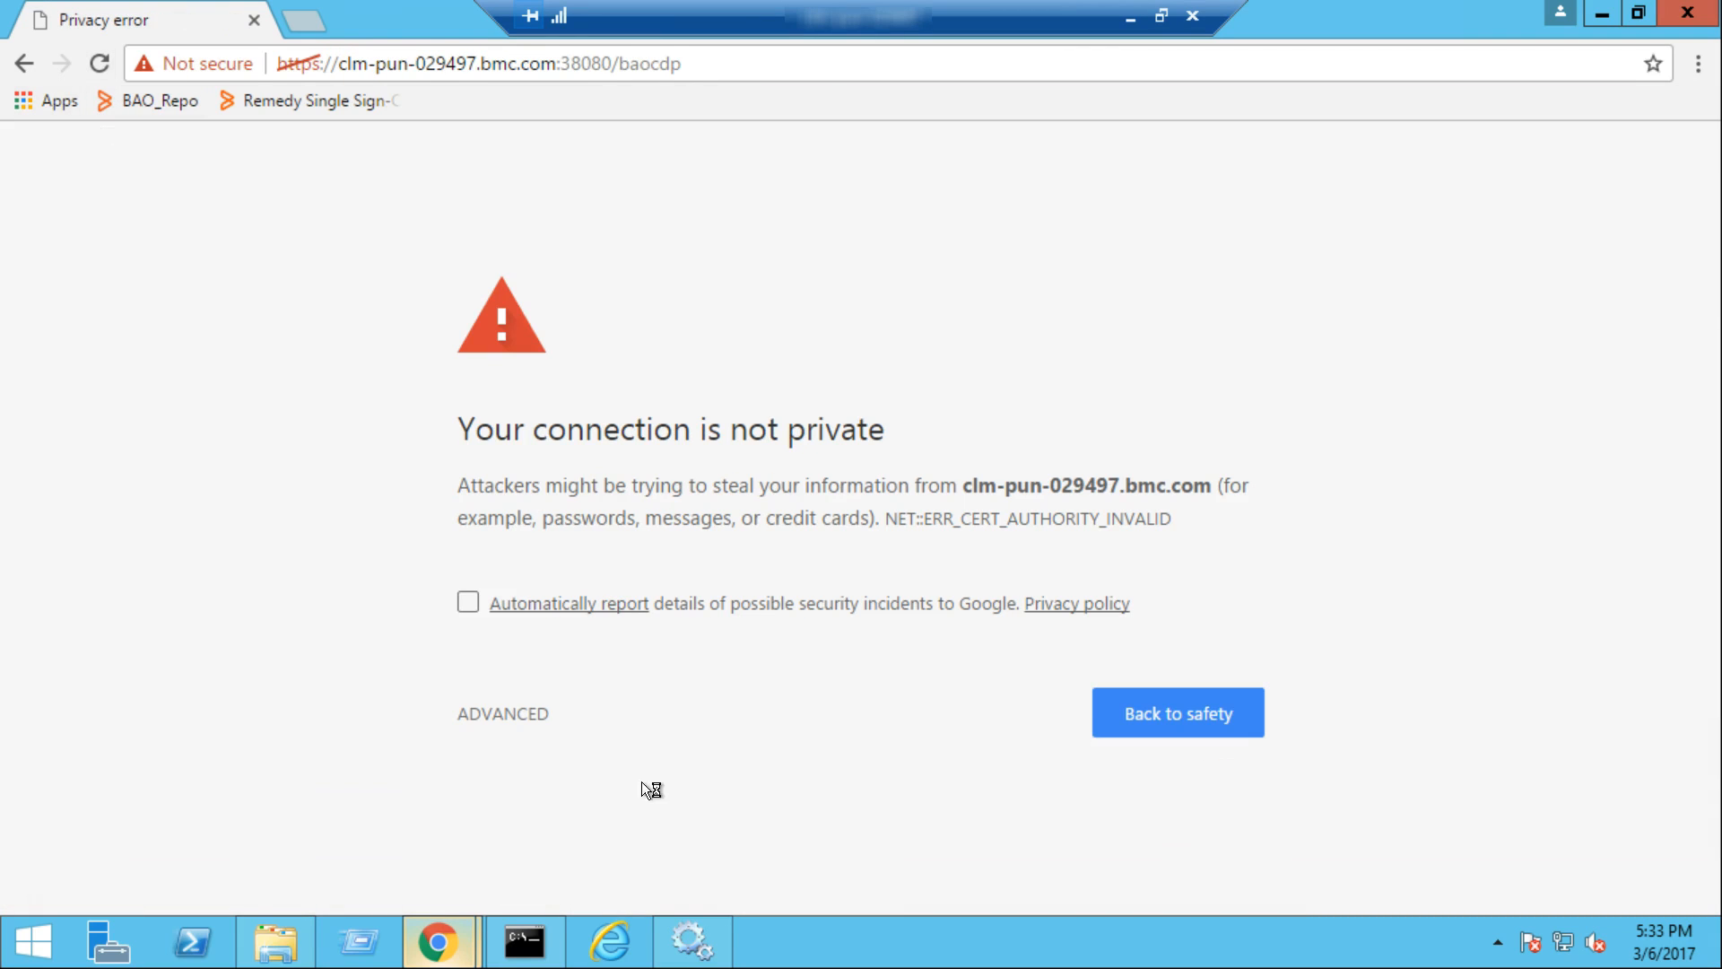
pyautogui.click(525, 714)
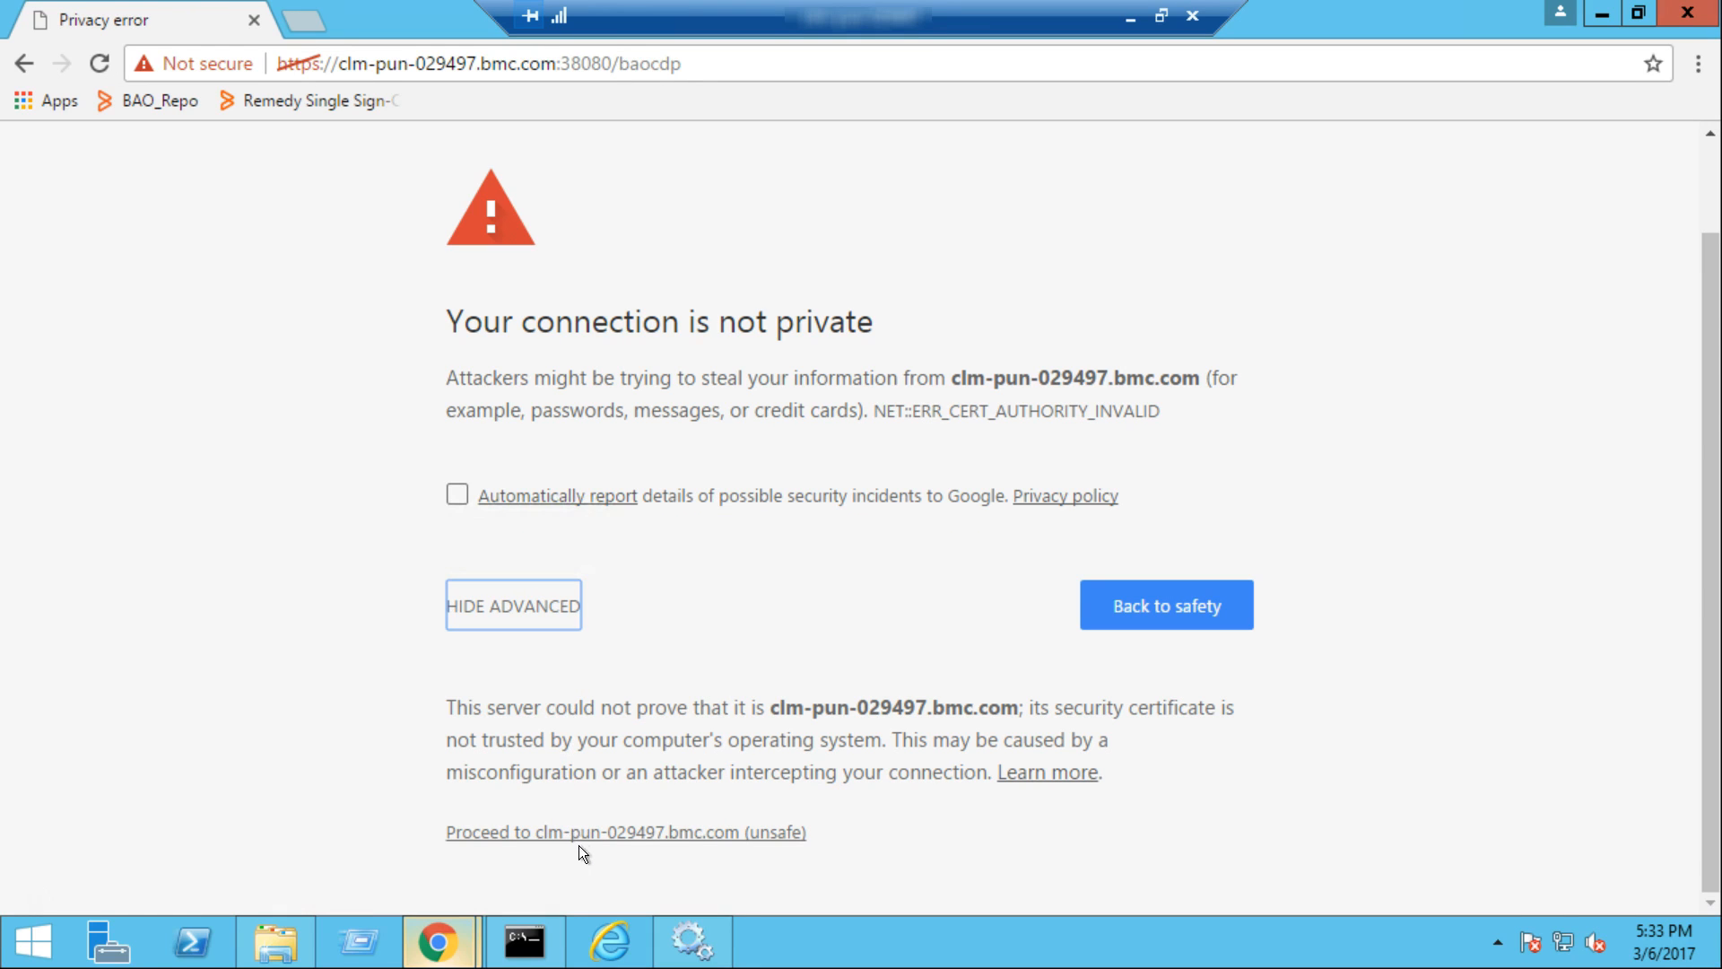
pyautogui.click(595, 833)
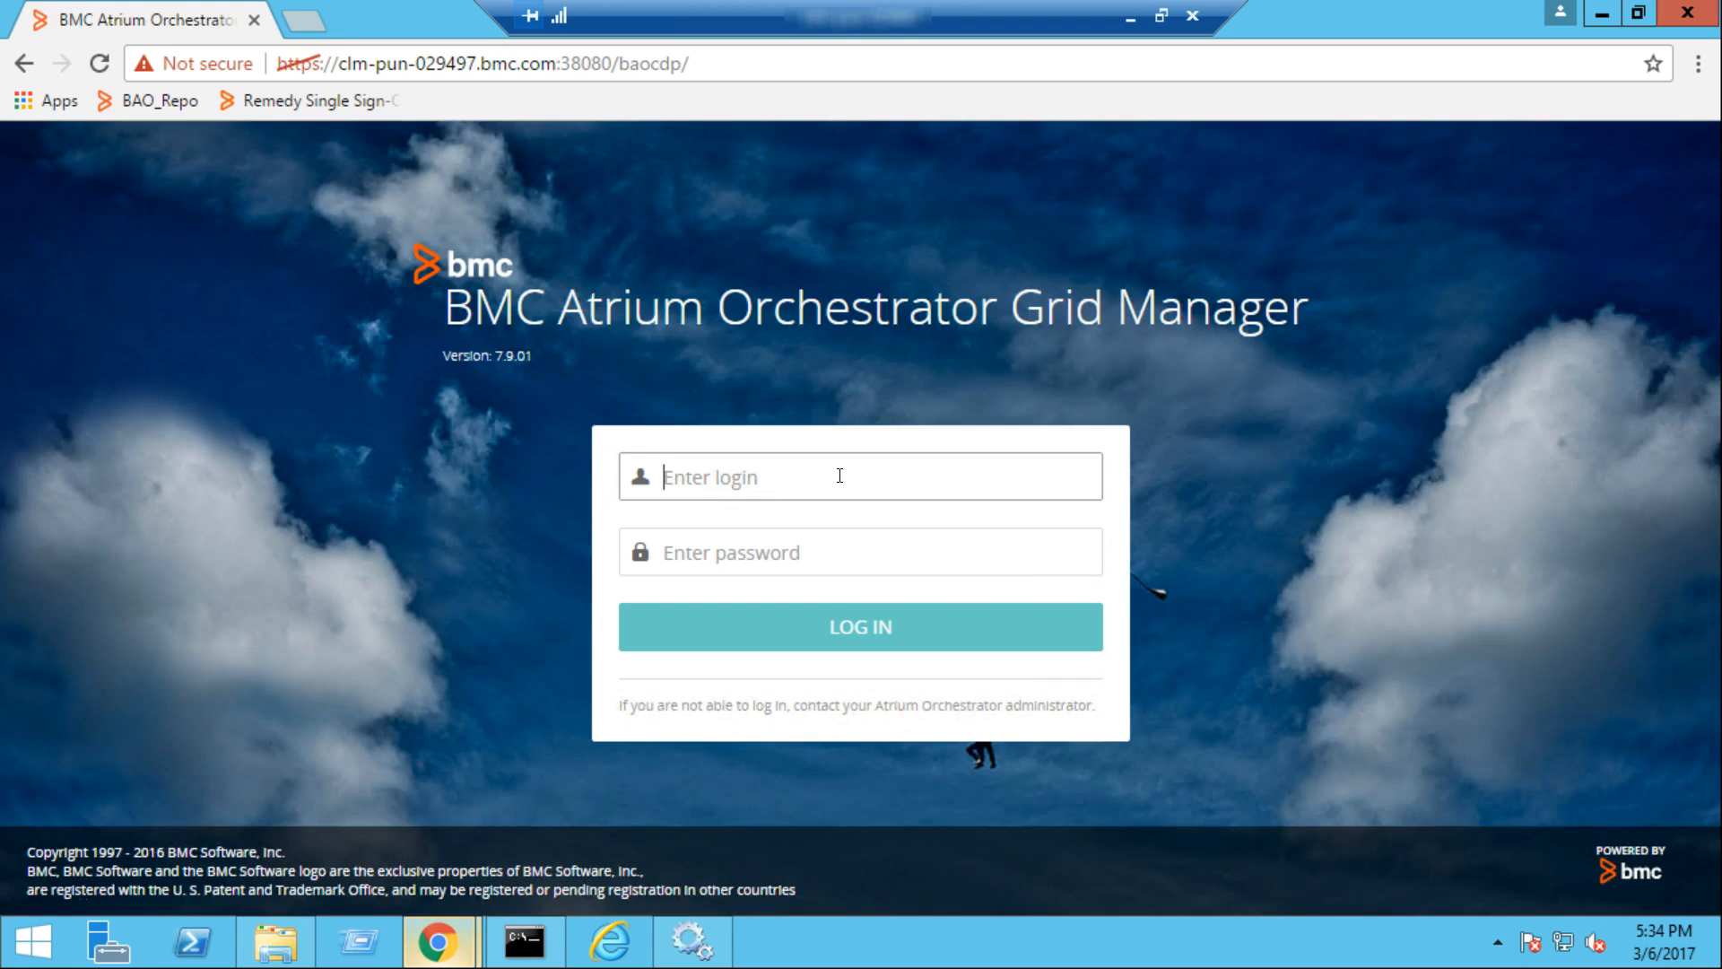
# Log in to Grid Manager as aoadmin with the account password
pyautogui.write('aoadmin')
pyautogui.press('Tab')
pyautogui.write('••••••••')
pyautogui.click(862, 628)
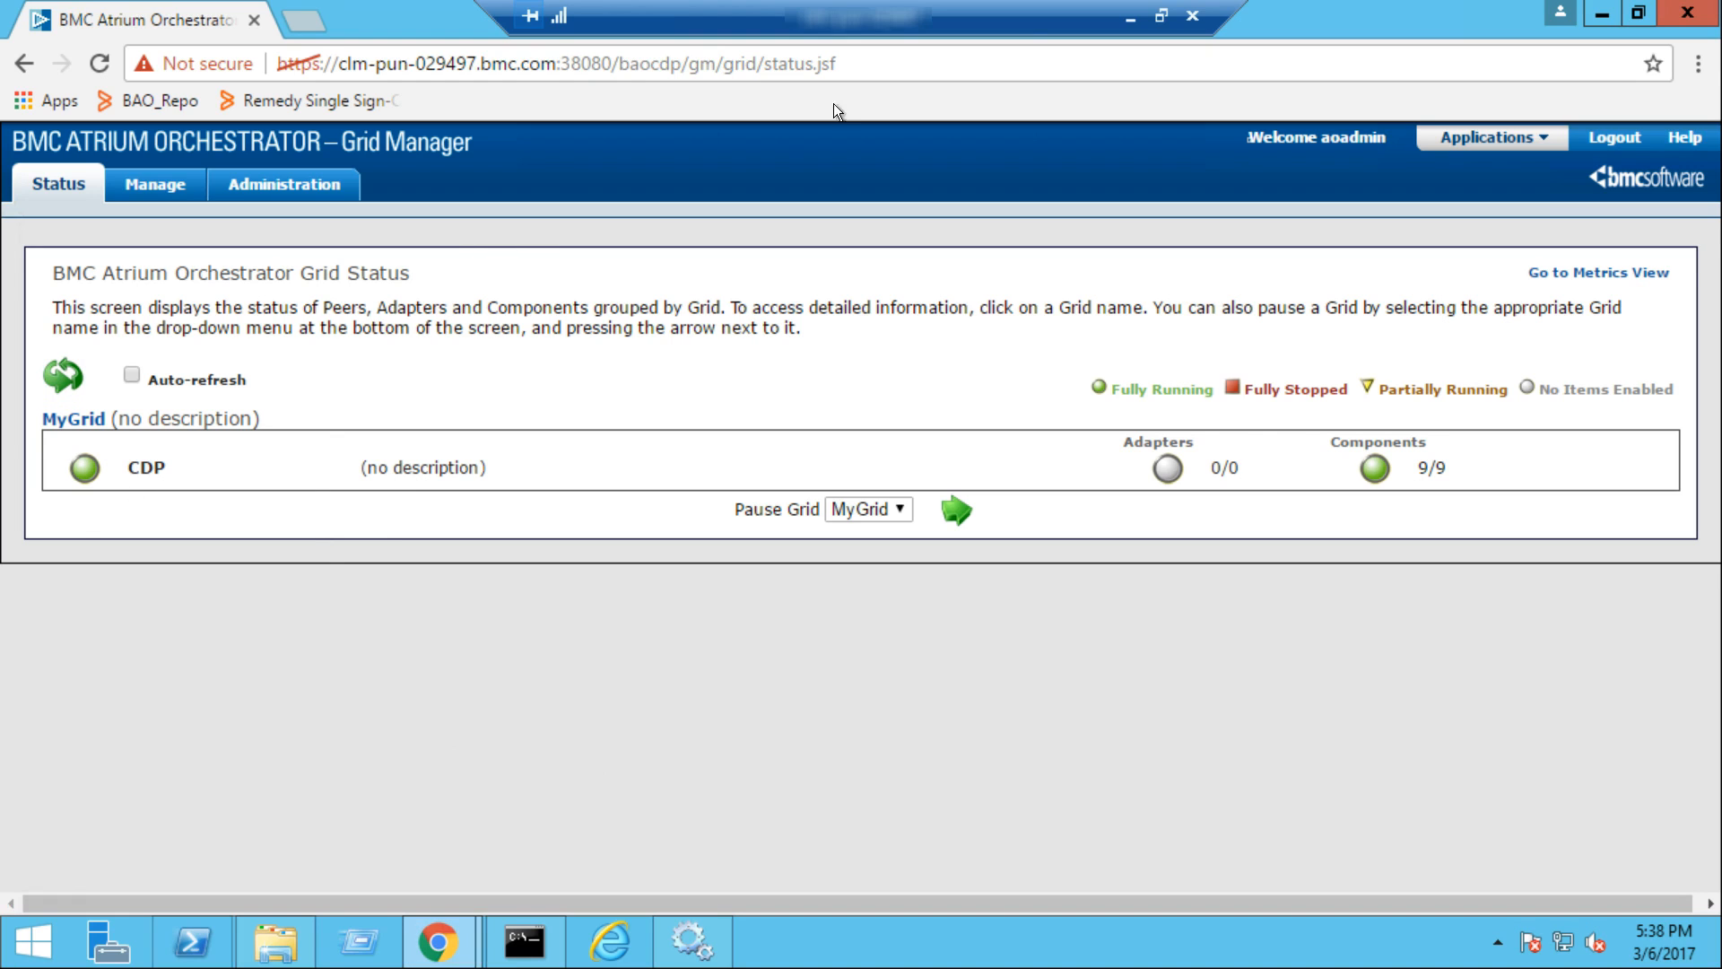
pyautogui.doubleClick(902, 69)
pyautogui.press('BackSpace')
pyautogui.press('BackSpace')
pyautogui.press('BackSpace')
pyautogui.press('BackSpace')
pyautogui.press('BackSpace')
pyautogui.press('BackSpace')
pyautogui.press('BackSpace')
pyautogui.press('BackSpace')
pyautogui.press('BackSpace')
pyautogui.press('BackSpace')
pyautogui.press('BackSpace')
pyautogui.press('BackSpace')
pyautogui.press('BackSpace')
pyautogui.press('BackSpace')
pyautogui.press('BackSpace')
pyautogui.press('BackSpace')
pyautogui.press('BackSpace')
pyautogui.press('BackSpace')
pyautogui.press('BackSpace')
pyautogui.press('BackSpace')
pyautogui.write('ocp')
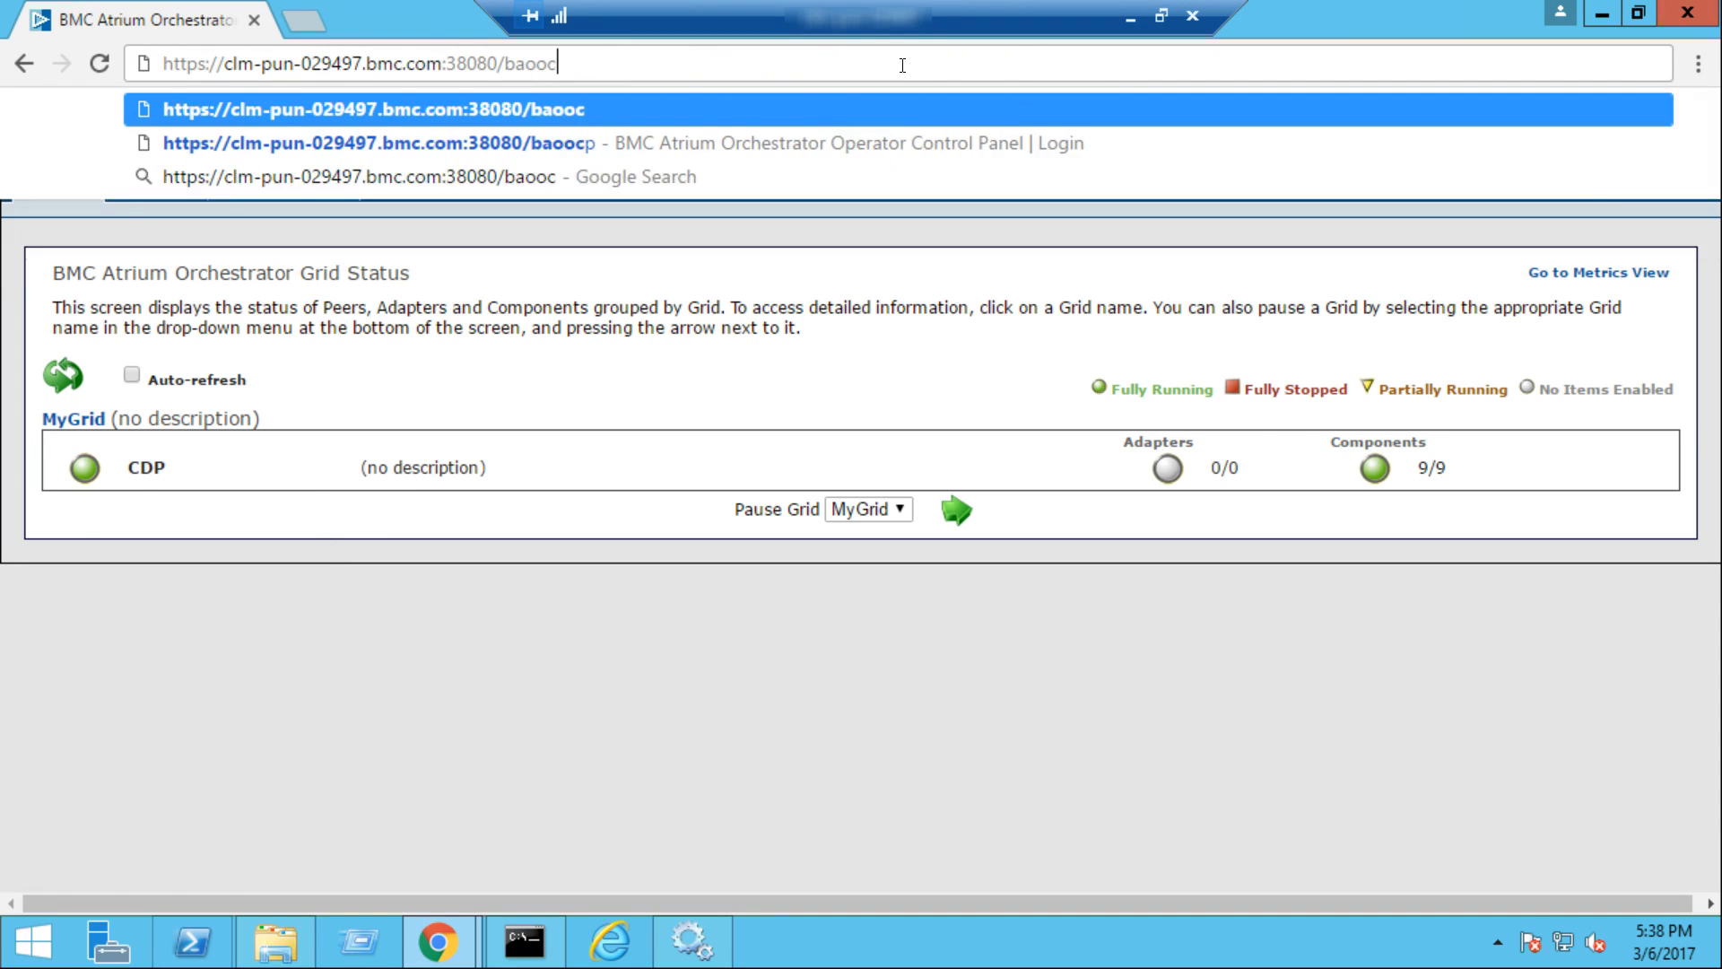
pyautogui.press('Return')
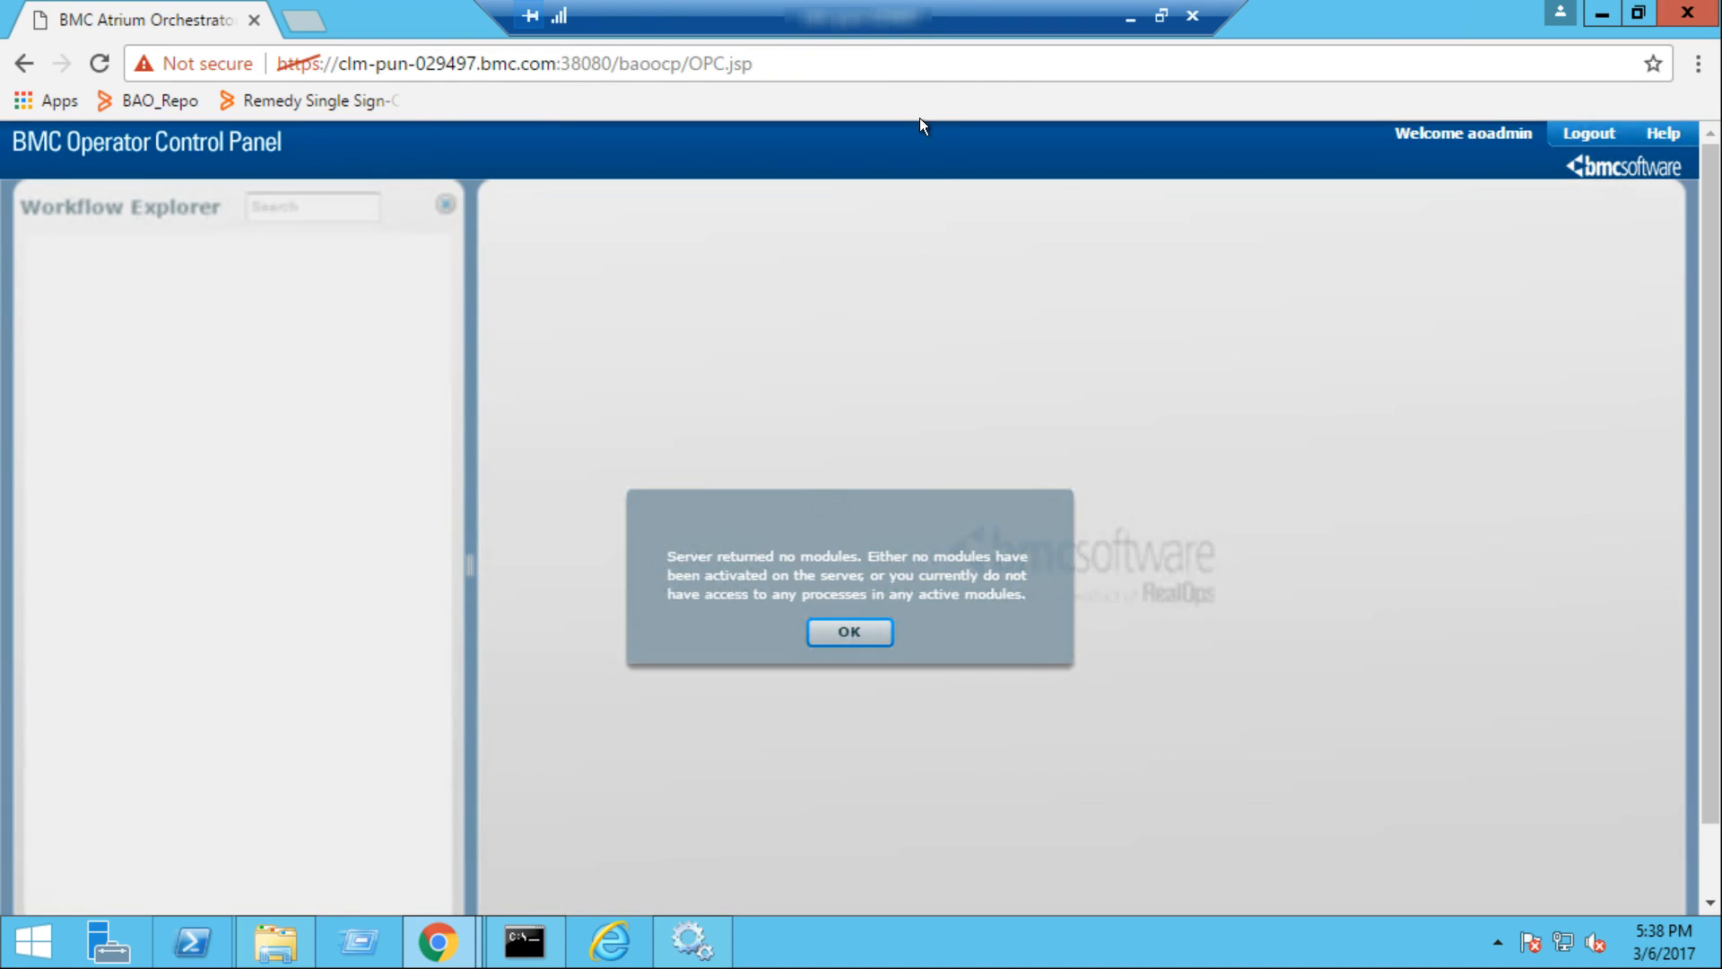